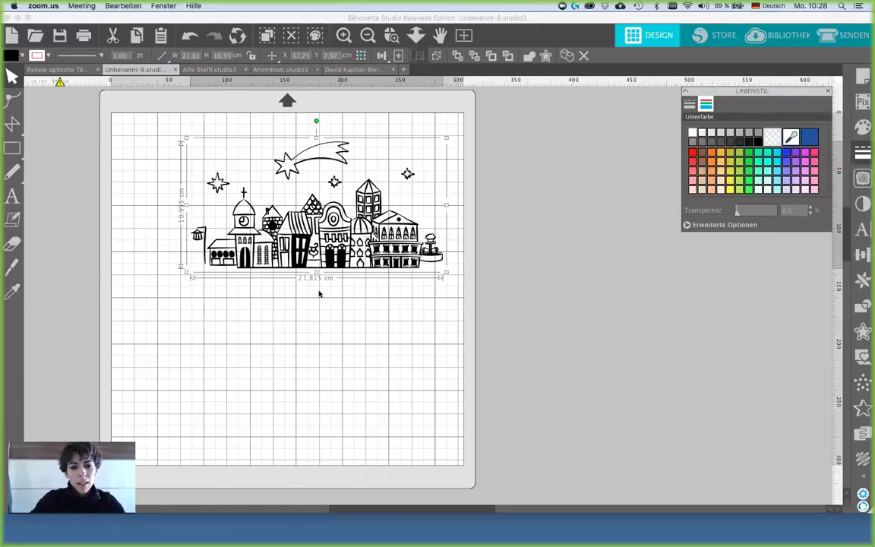
Step: Copy and paste the skyline design, placing the duplicate on the mat directly below the original
{"action": "left_click", "coordinate": [339, 263]}
{"action": "key", "text": "super+c"}
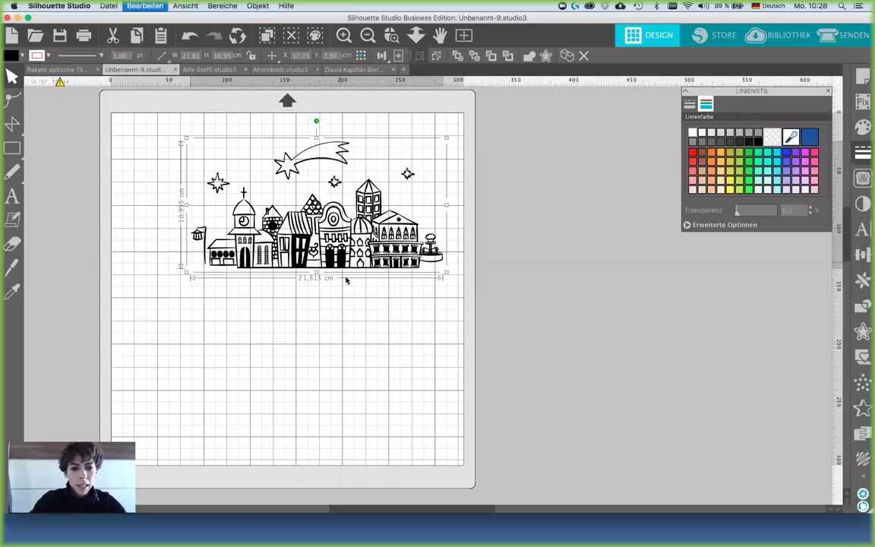
{"action": "key", "text": "super+v"}
{"action": "left_click_drag", "start_coordinate": [348, 286], "coordinate": [326, 420]}
{"action": "scroll", "coordinate": [328, 412], "scroll_direction": "left", "scroll_amount": 3}
{"action": "scroll", "coordinate": [326, 414], "scroll_direction": "down", "scroll_amount": 5}
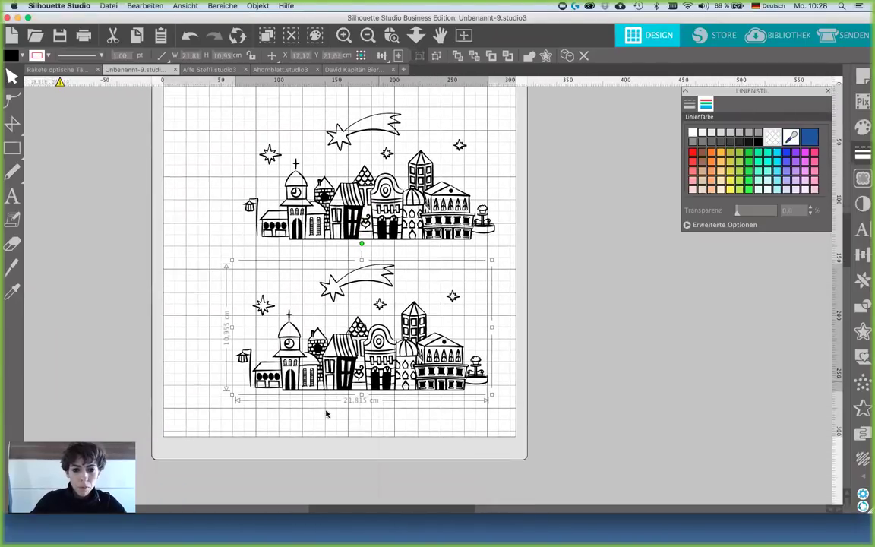
{"action": "left_click_drag", "start_coordinate": [386, 360], "coordinate": [365, 375]}
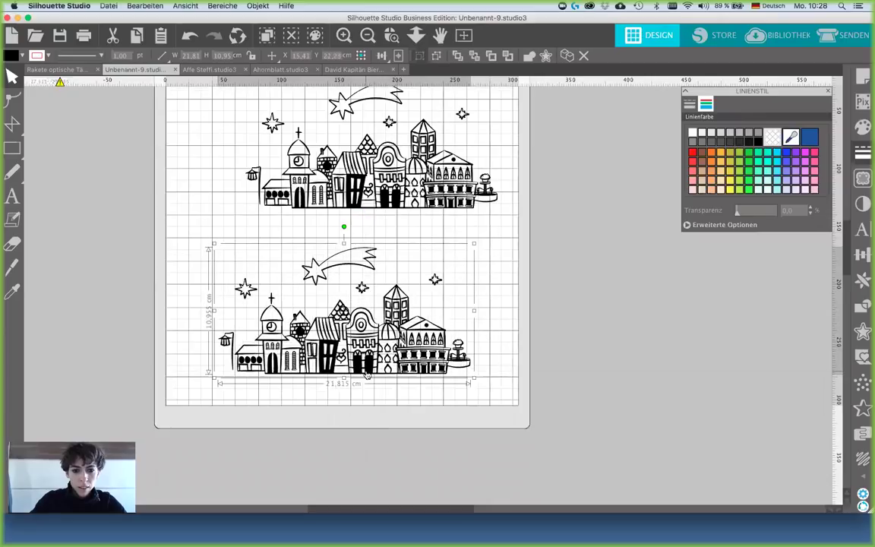
Step: Give the lower skyline copy a black line colour and a transparent fill
{"action": "left_click_drag", "start_coordinate": [727, 91], "coordinate": [714, 171]}
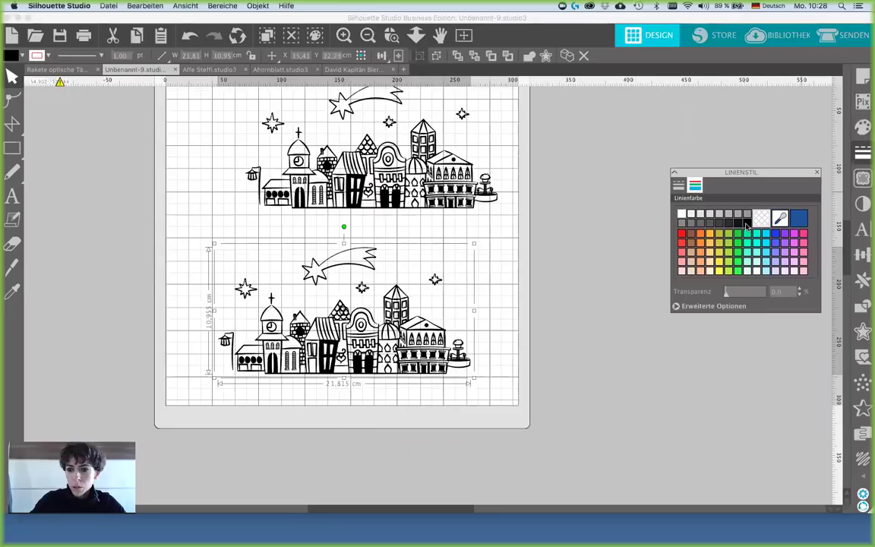
{"action": "left_click", "coordinate": [747, 223]}
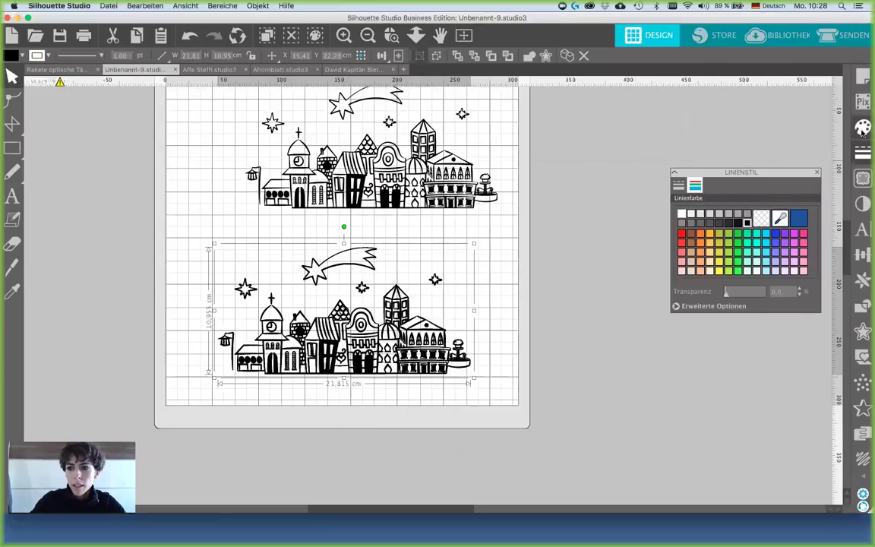
{"action": "left_click", "coordinate": [863, 129]}
{"action": "left_click", "coordinate": [772, 140]}
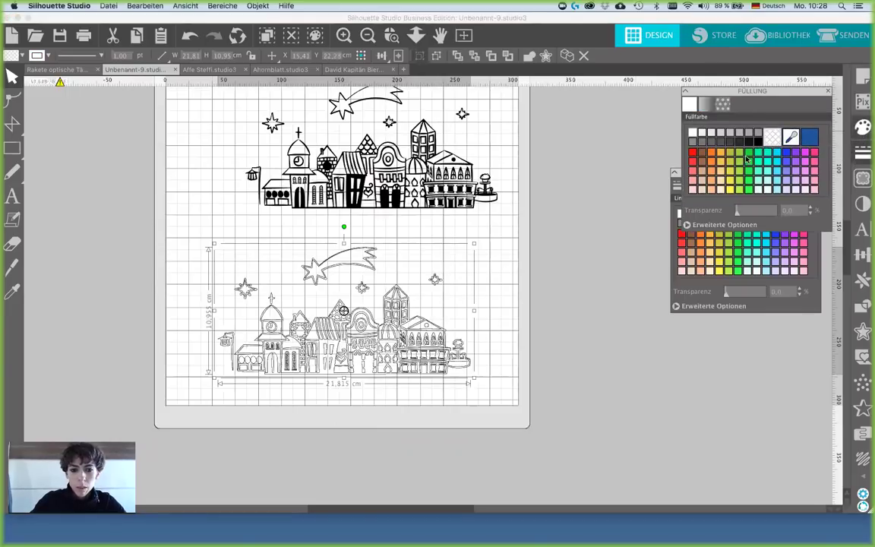
Step: Release the outlined skyline copy's compound paths and ungroup it into individual shapes
{"action": "right_click", "coordinate": [427, 348]}
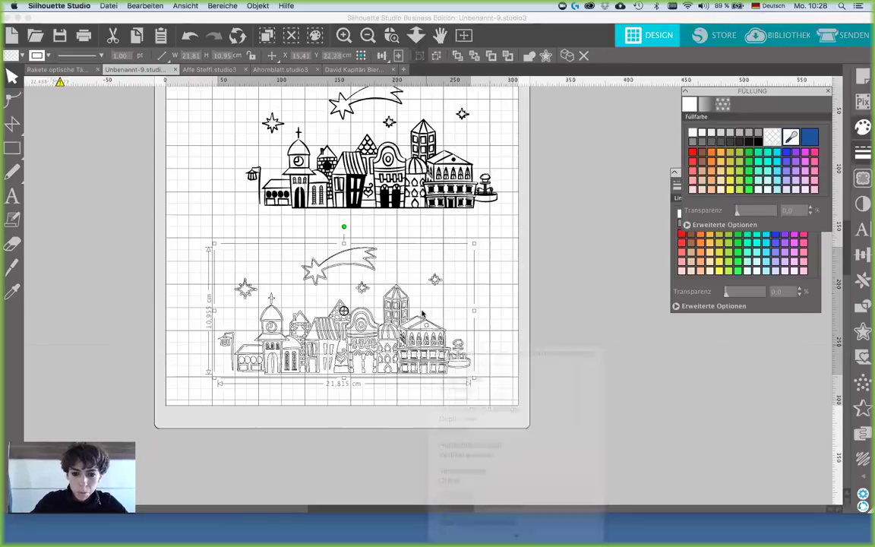
{"action": "right_click", "coordinate": [423, 313]}
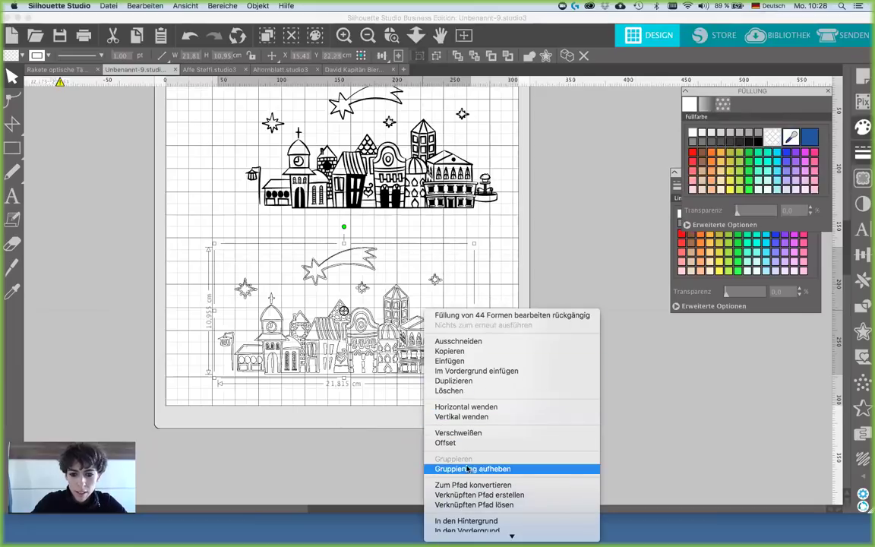
{"action": "scroll", "coordinate": [463, 493], "scroll_direction": "down", "scroll_amount": 1}
{"action": "left_click", "coordinate": [463, 495]}
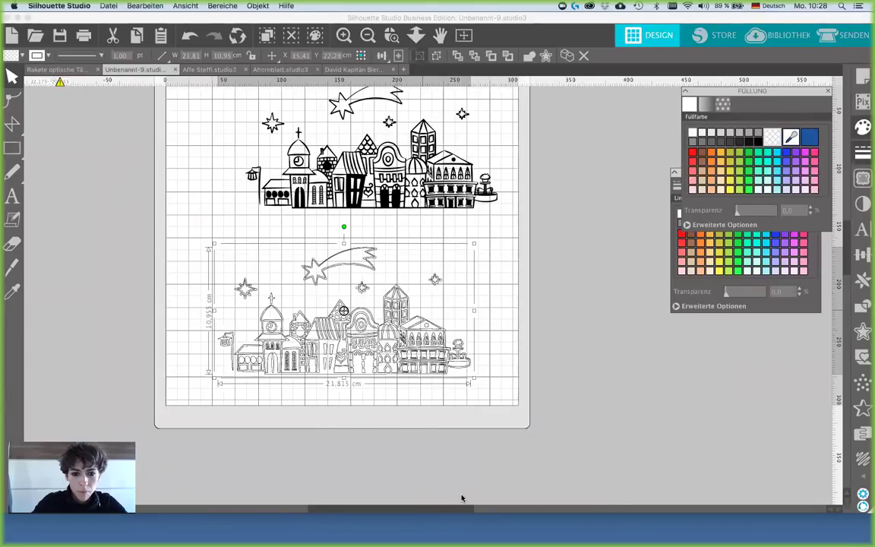
{"action": "left_click", "coordinate": [447, 412]}
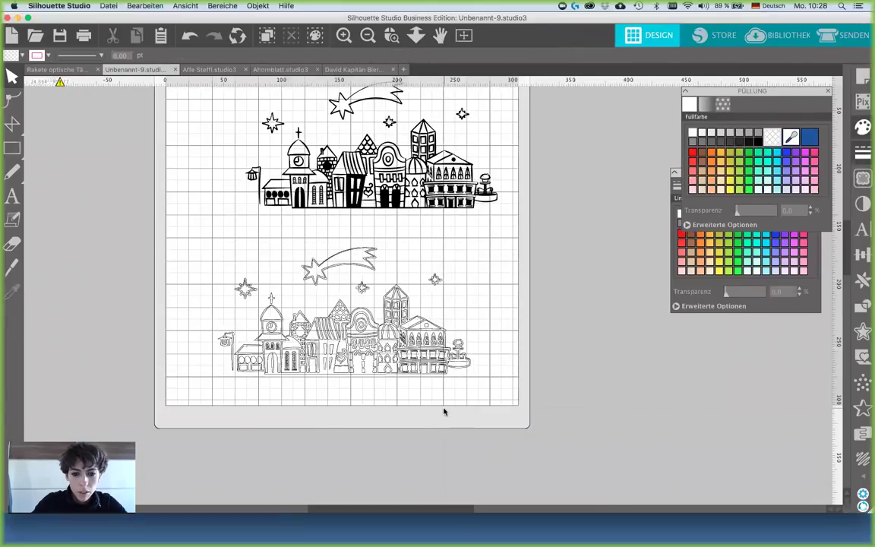
{"action": "left_click", "coordinate": [408, 357]}
{"action": "right_click", "coordinate": [410, 354]}
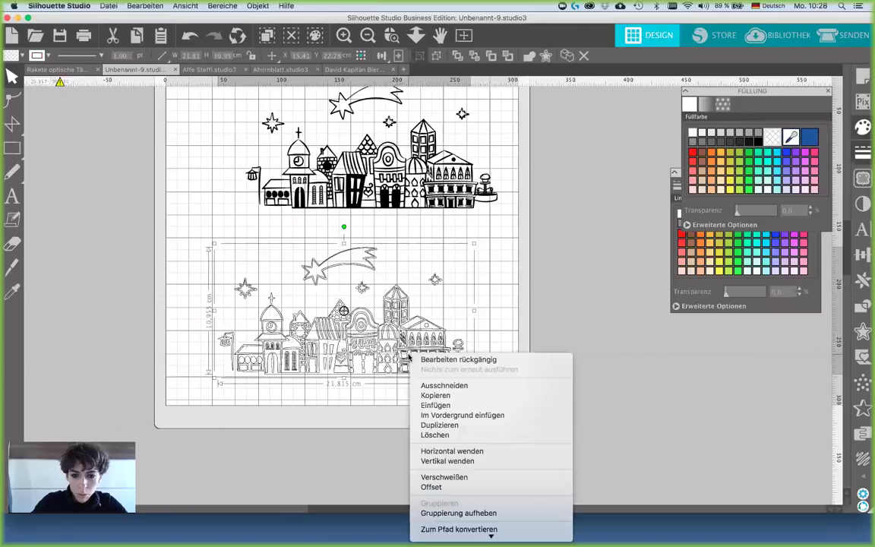
{"action": "left_click", "coordinate": [451, 514]}
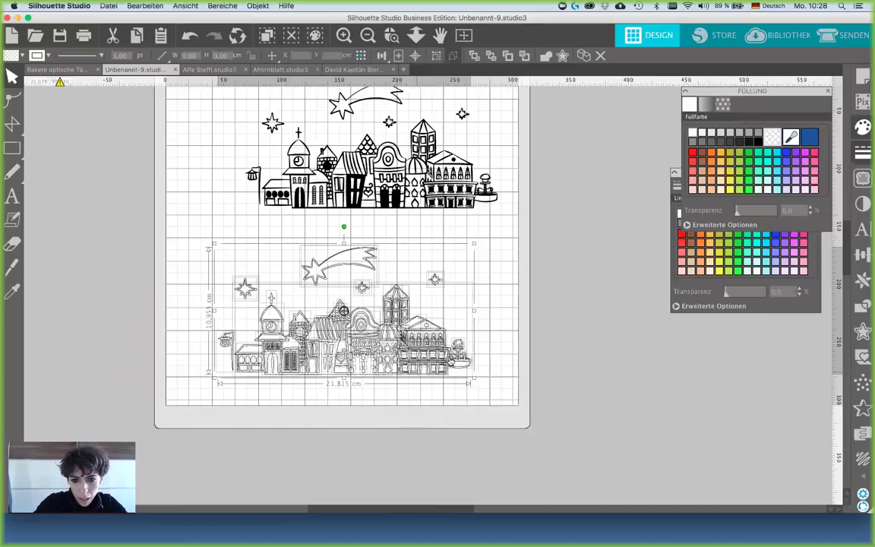
{"action": "left_click", "coordinate": [373, 443]}
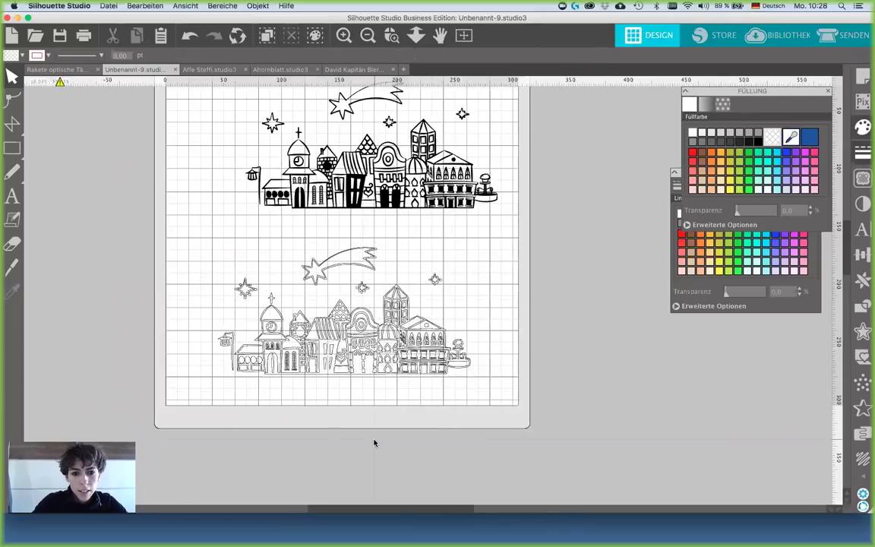
Step: Draw a rectangle about 30.7 × 13.6 cm around the outlined skyline
{"action": "mouse_move", "coordinate": [21, 157]}
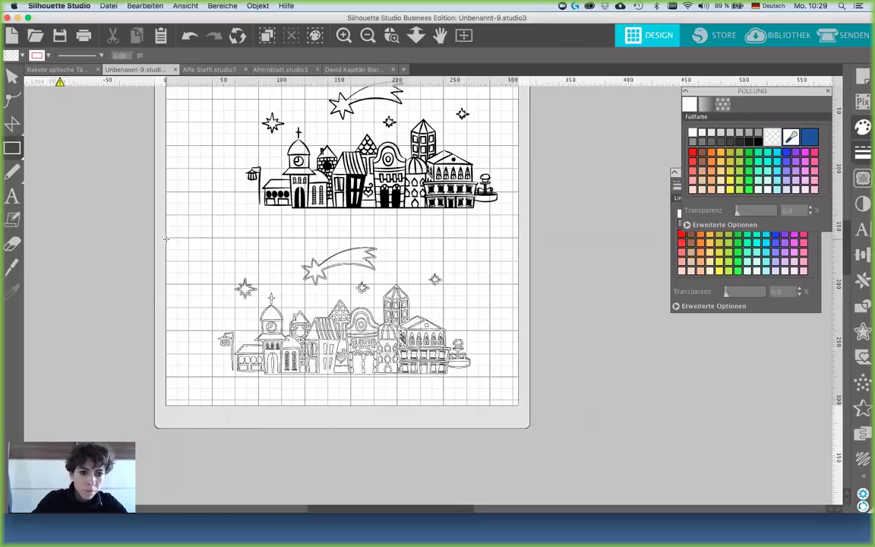
{"action": "left_click_drag", "start_coordinate": [166, 237], "coordinate": [521, 395]}
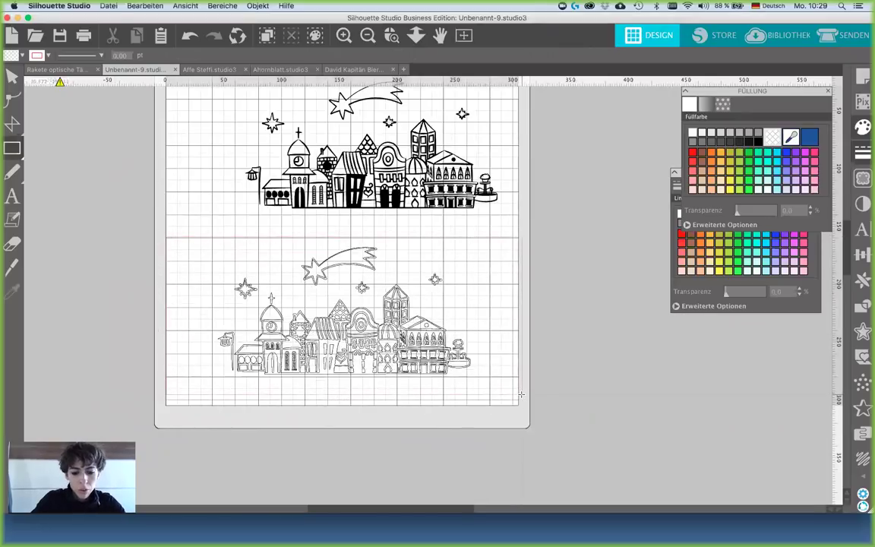
{"action": "left_click", "coordinate": [165, 320]}
Step: Combine the rectangle and all skyline outlines into a compound path and fill it with black
{"action": "left_click_drag", "start_coordinate": [161, 319], "coordinate": [106, 220]}
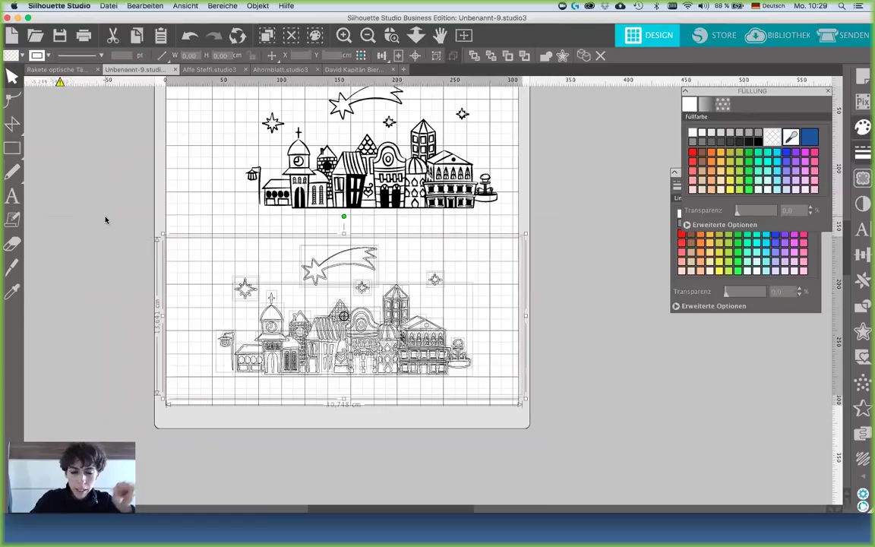
{"action": "right_click", "coordinate": [106, 220]}
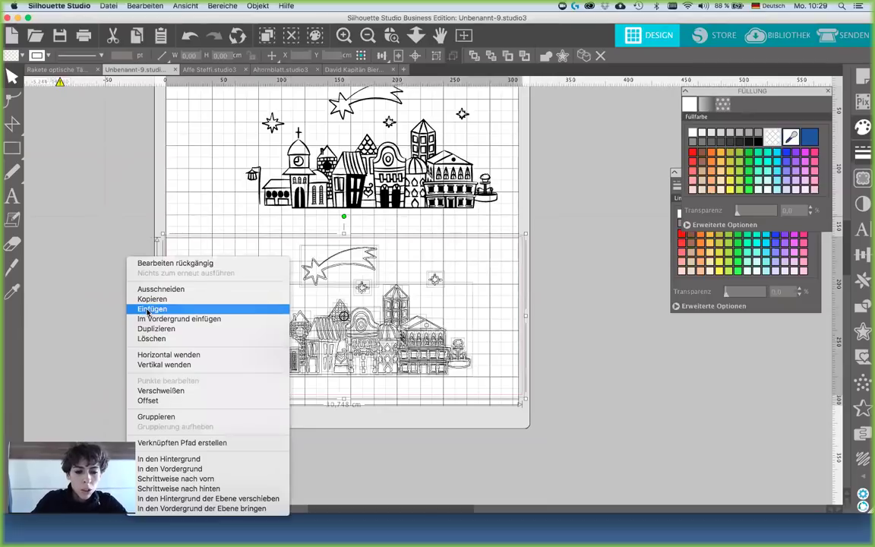
{"action": "left_click", "coordinate": [199, 443]}
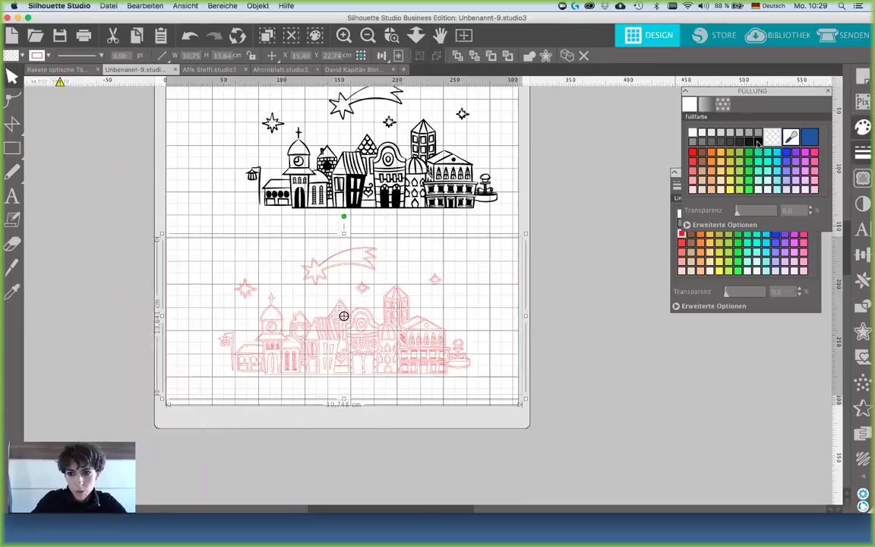
{"action": "left_click", "coordinate": [758, 142]}
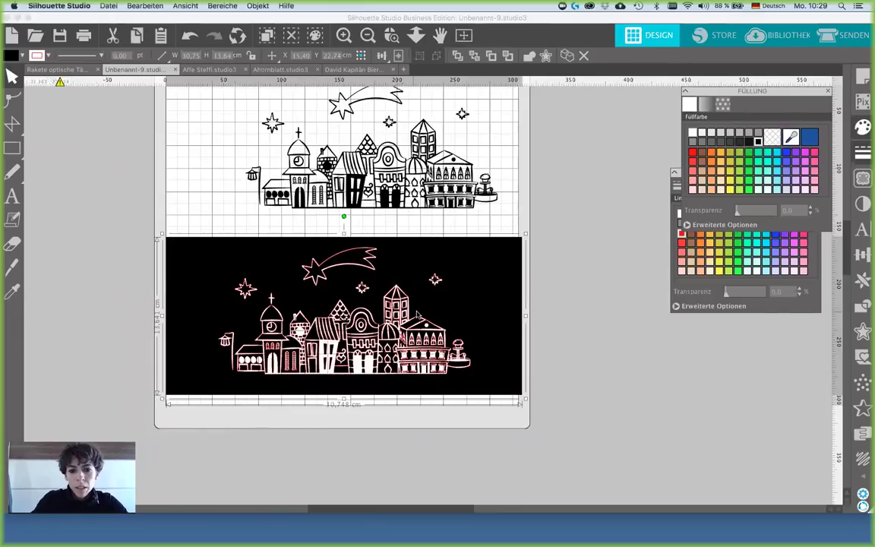
Step: Scale the black negative skyline down to about 13.4 × 5.95 cm and move it beside the original's upper-left side
{"action": "left_click_drag", "start_coordinate": [445, 308], "coordinate": [760, 139]}
{"action": "scroll", "coordinate": [547, 271], "scroll_direction": "right", "scroll_amount": 2}
{"action": "left_click_drag", "start_coordinate": [494, 204], "coordinate": [198, 350]}
{"action": "key", "text": "super+z"}
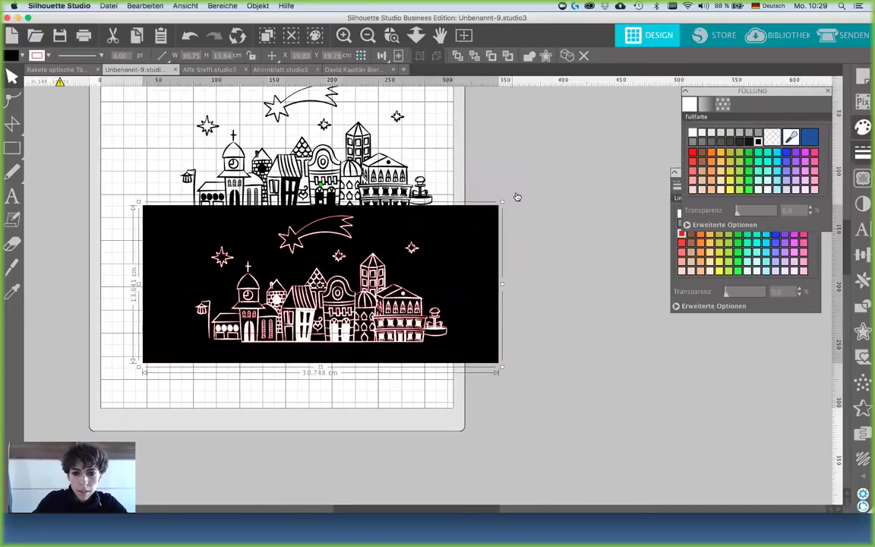
{"action": "left_click_drag", "start_coordinate": [502, 202], "coordinate": [297, 295]}
{"action": "left_click_drag", "start_coordinate": [241, 289], "coordinate": [168, 125]}
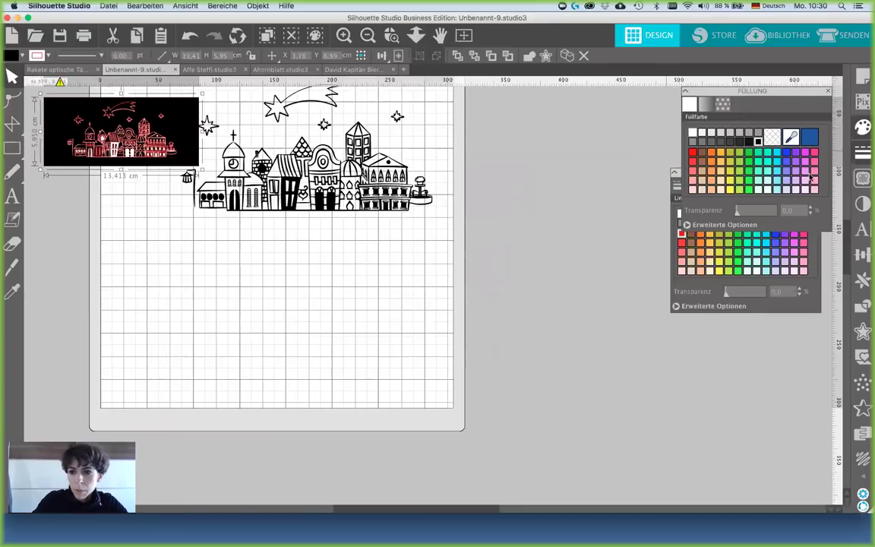
Step: Set the negative skyline's line colour to black and move it to the mat's upper-left area
{"action": "left_click", "coordinate": [859, 161]}
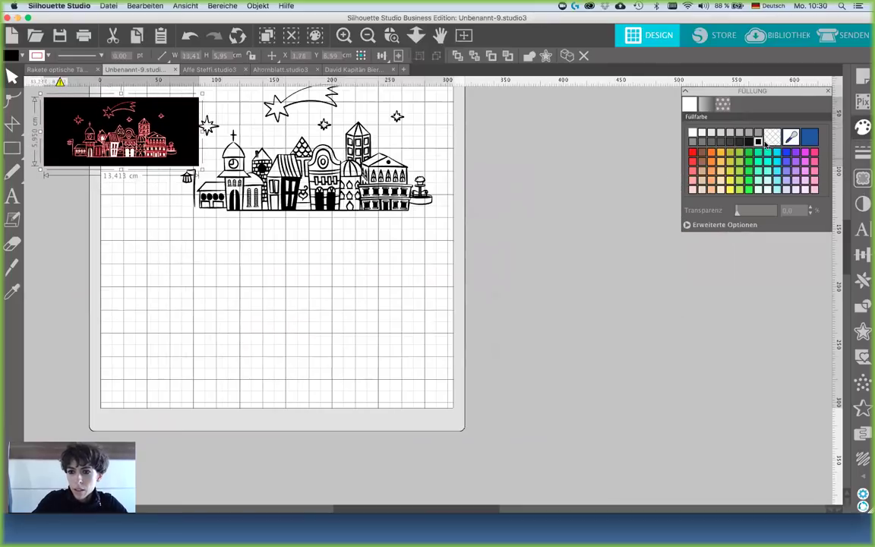
{"action": "left_click", "coordinate": [758, 142]}
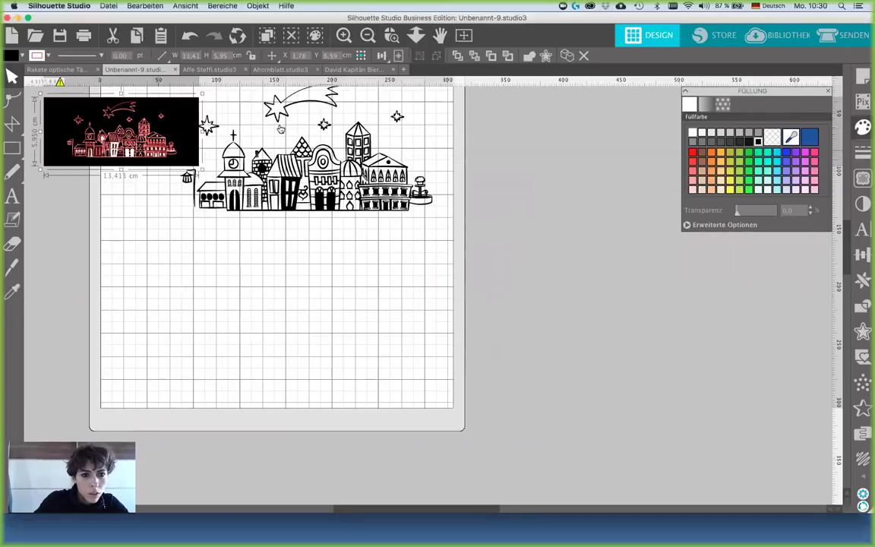
{"action": "left_click", "coordinate": [862, 151]}
{"action": "left_click", "coordinate": [707, 103]}
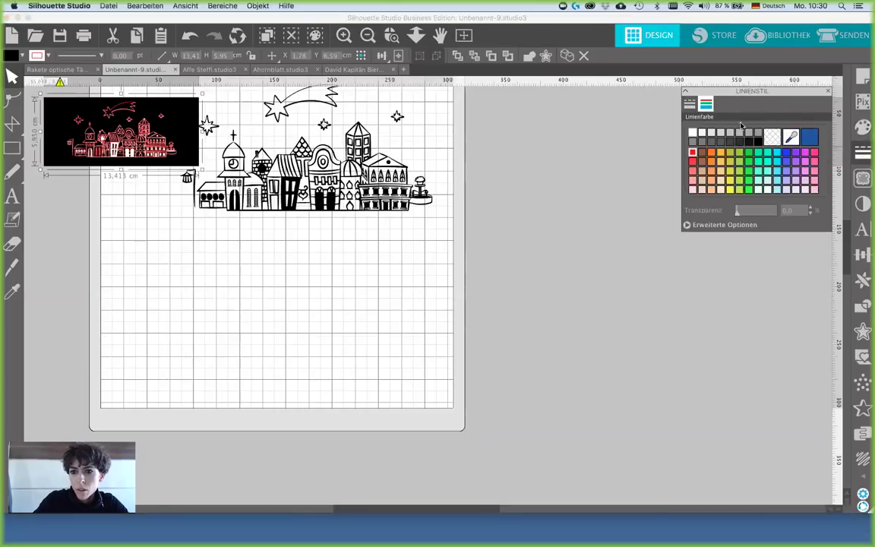
{"action": "left_click", "coordinate": [691, 132]}
{"action": "left_click_drag", "start_coordinate": [190, 114], "coordinate": [237, 105]}
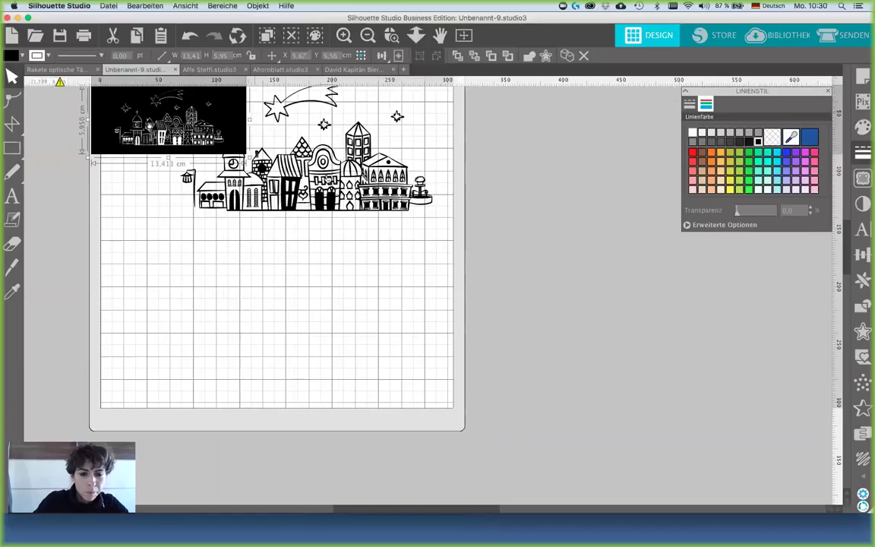
Step: Copy and paste the original skyline again and place this second copy in the free space below it
{"action": "left_click", "coordinate": [325, 196]}
{"action": "key", "text": "super+c"}
{"action": "key", "text": "super+v"}
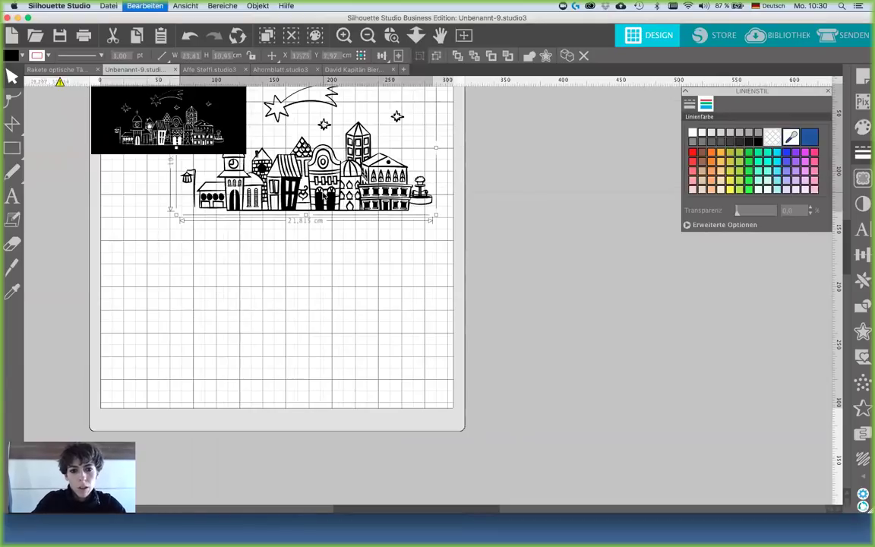
{"action": "mouse_move", "coordinate": [345, 231]}
{"action": "left_mouse_down"}
{"action": "mouse_move", "coordinate": [303, 346]}
{"action": "mouse_move", "coordinate": [285, 365]}
{"action": "mouse_move", "coordinate": [294, 358]}
{"action": "left_mouse_up"}
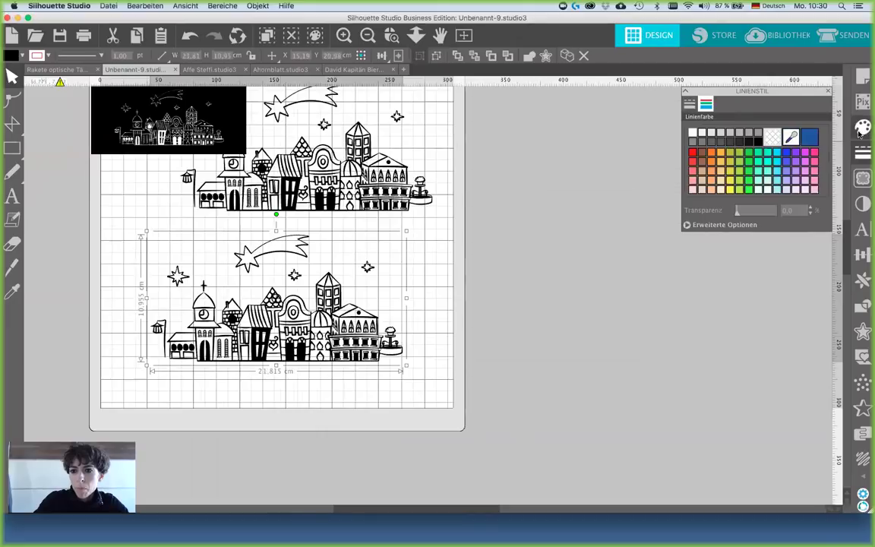
Step: Remove the fill of the second skyline copy and set its line colour to black
{"action": "left_click", "coordinate": [861, 129]}
{"action": "left_click", "coordinate": [771, 138]}
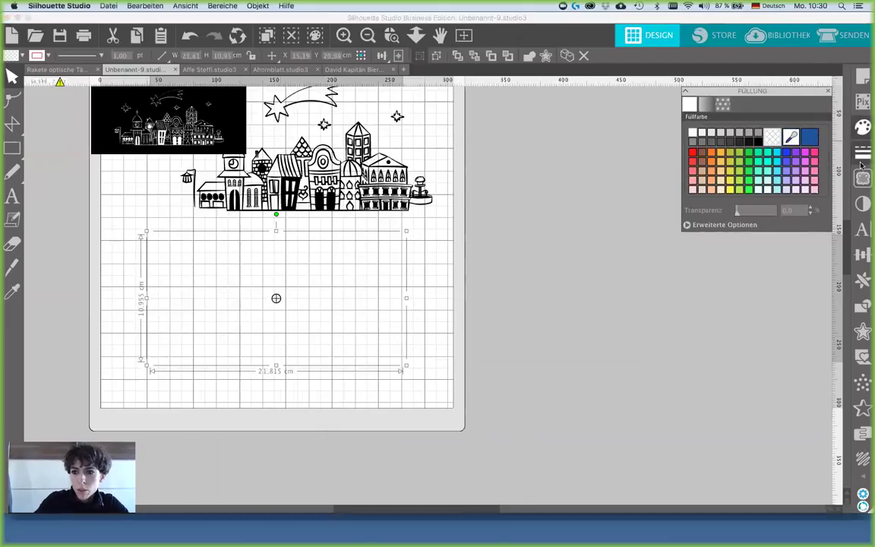
{"action": "left_click", "coordinate": [862, 154]}
{"action": "left_click", "coordinate": [705, 103]}
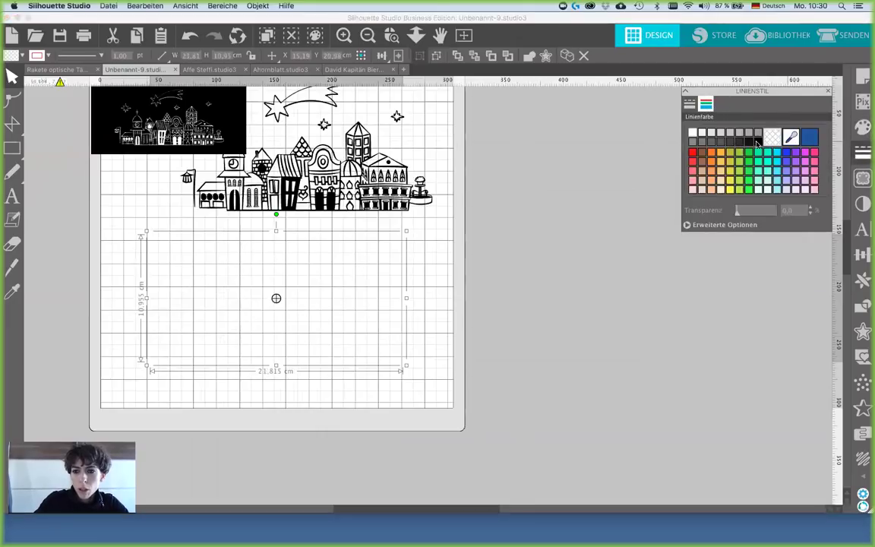
{"action": "left_click", "coordinate": [758, 142]}
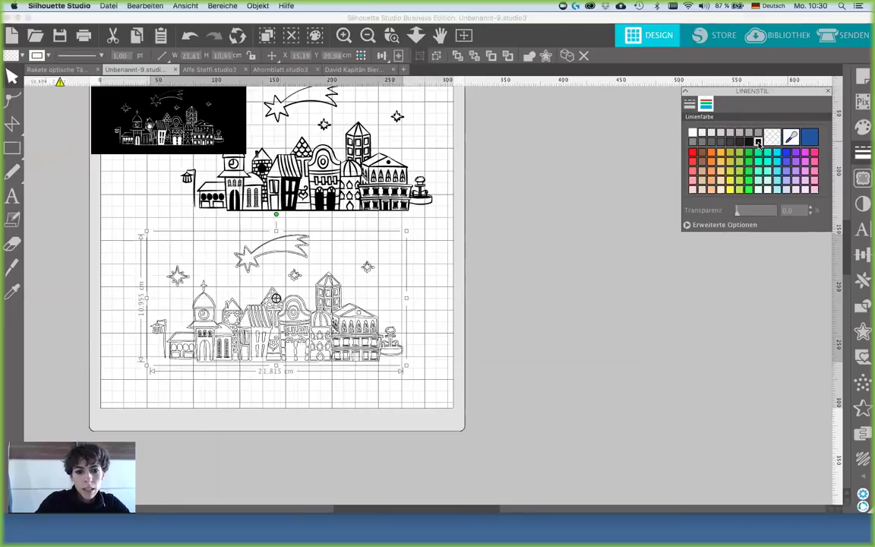
Step: Ungroup the second skyline copy, release its compound paths, and clear the selection
{"action": "right_click", "coordinate": [481, 286]}
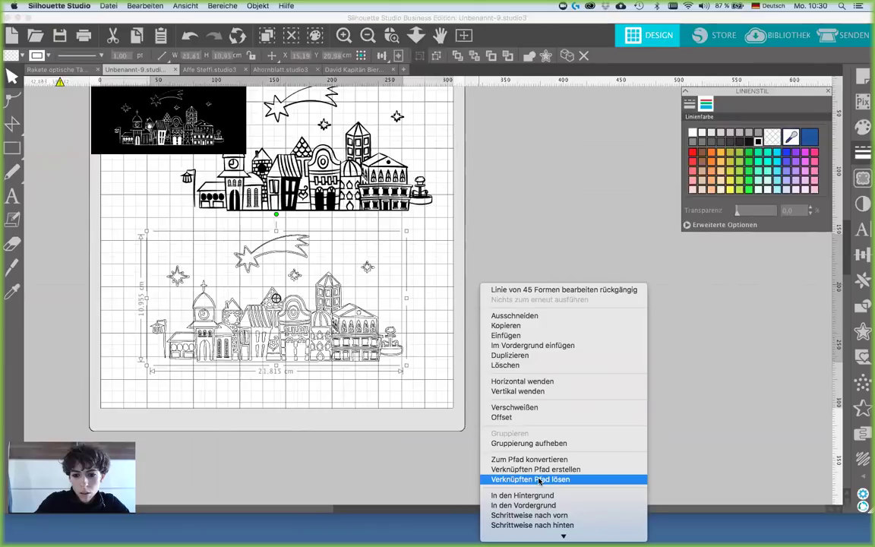
{"action": "left_click", "coordinate": [530, 443]}
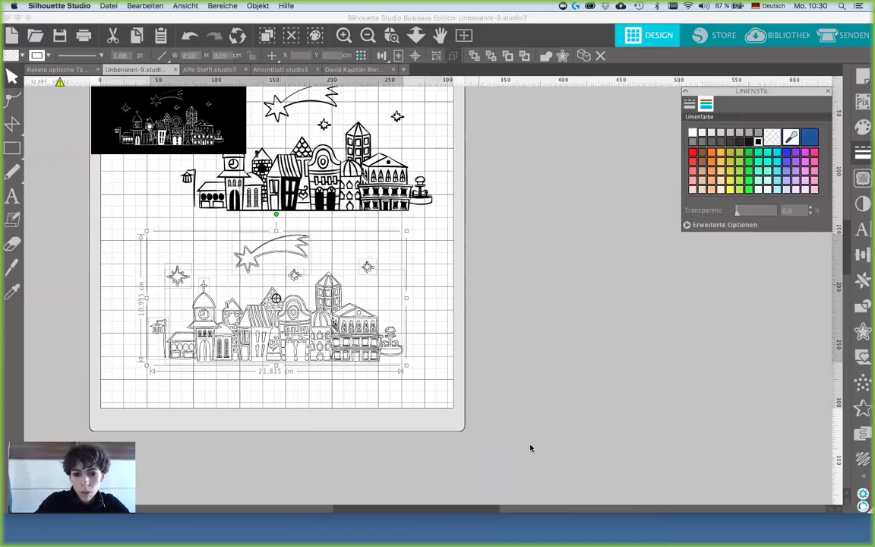
{"action": "right_click", "coordinate": [530, 449]}
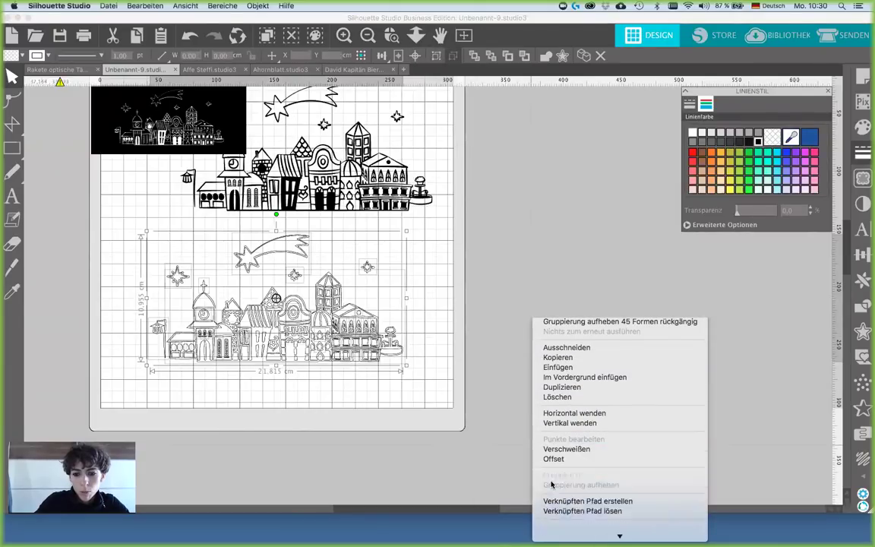
{"action": "left_click", "coordinate": [550, 501]}
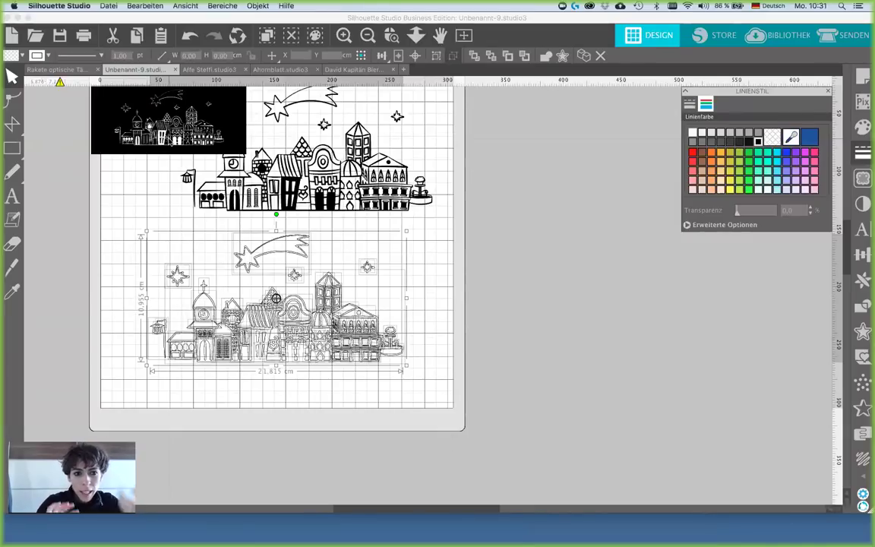
{"action": "left_click", "coordinate": [174, 422]}
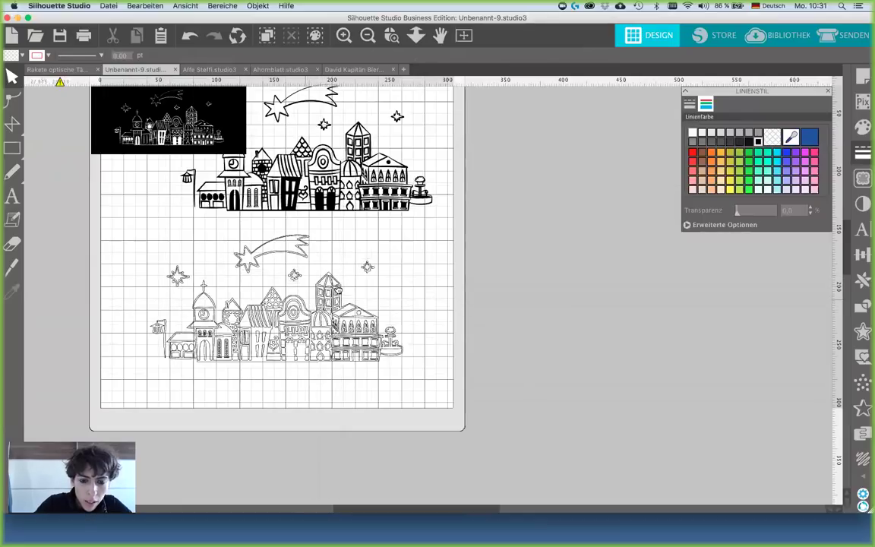
Step: Delete the outer contour of the buildings in the lower skyline copy and frame the copy with a rectangle about 31.3 × 14.8 cm
{"action": "left_click_drag", "start_coordinate": [330, 278], "coordinate": [351, 404]}
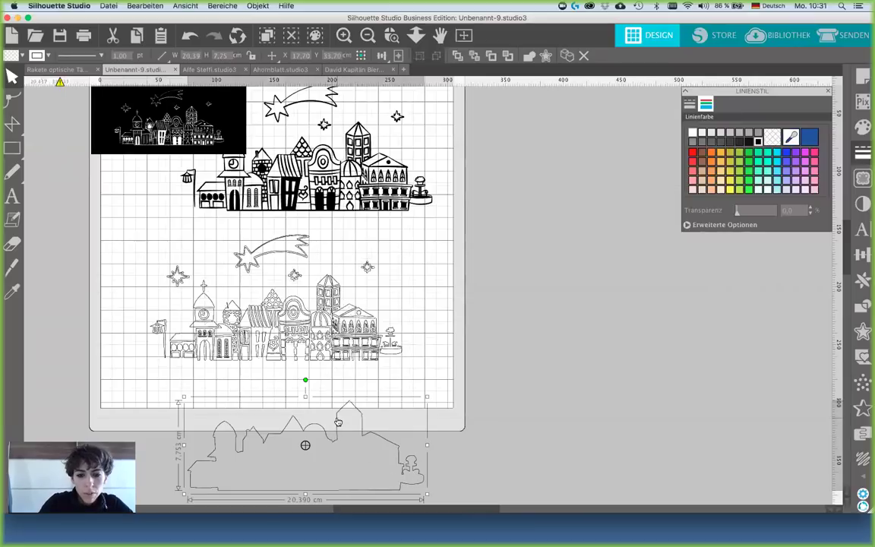
{"action": "key", "text": "Delete"}
{"action": "mouse_move", "coordinate": [13, 146]}
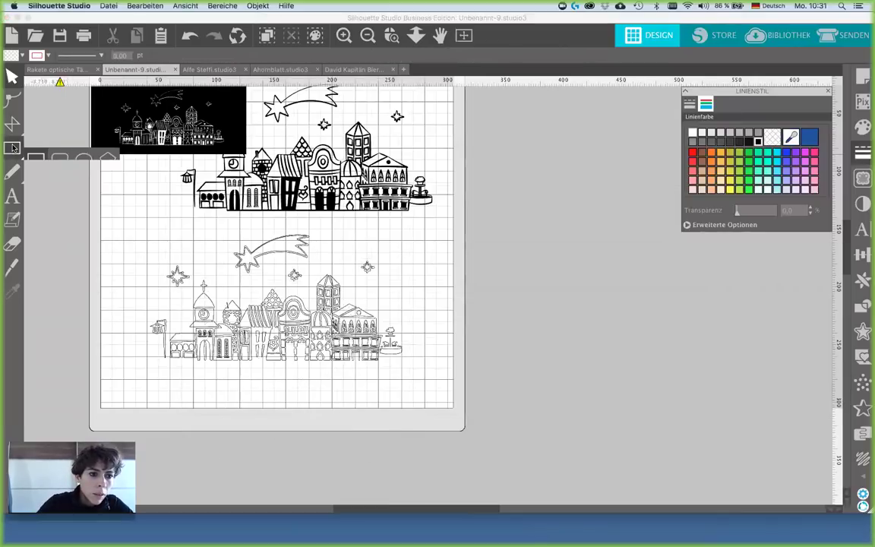
{"action": "left_click_drag", "start_coordinate": [86, 220], "coordinate": [470, 400]}
{"action": "key", "text": "v"}
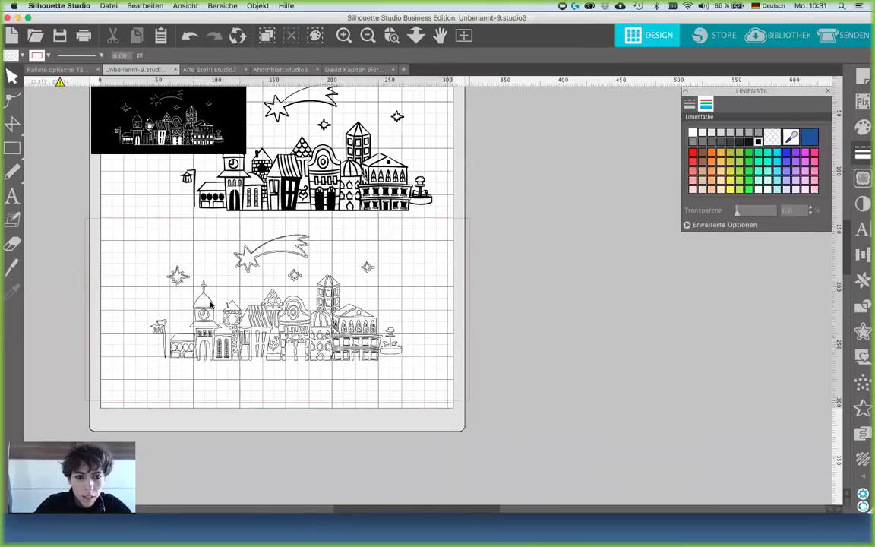
{"action": "left_click", "coordinate": [88, 223]}
{"action": "left_click_drag", "start_coordinate": [141, 226], "coordinate": [117, 201]}
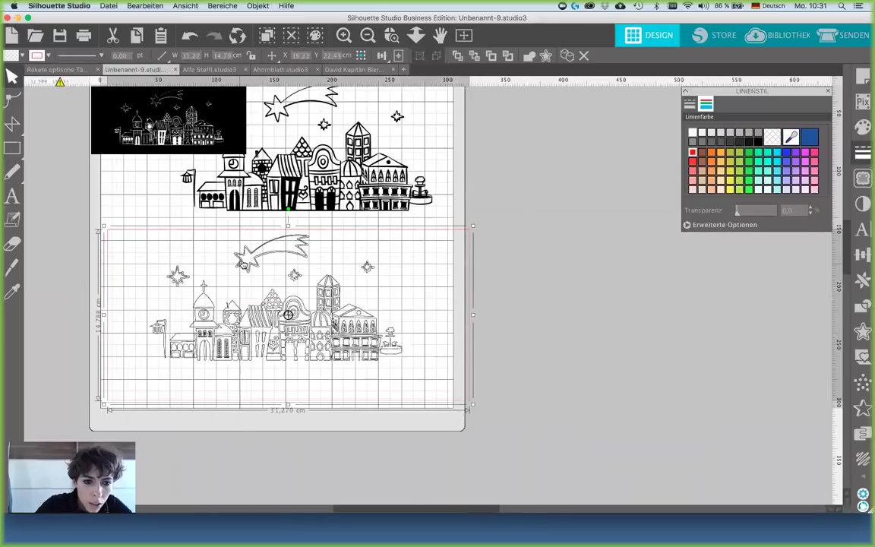
Step: Delete the duplicate contours of the shooting star and the three small stars in the lower skyline copy, leaving a single outline for each
{"action": "left_click", "coordinate": [248, 263]}
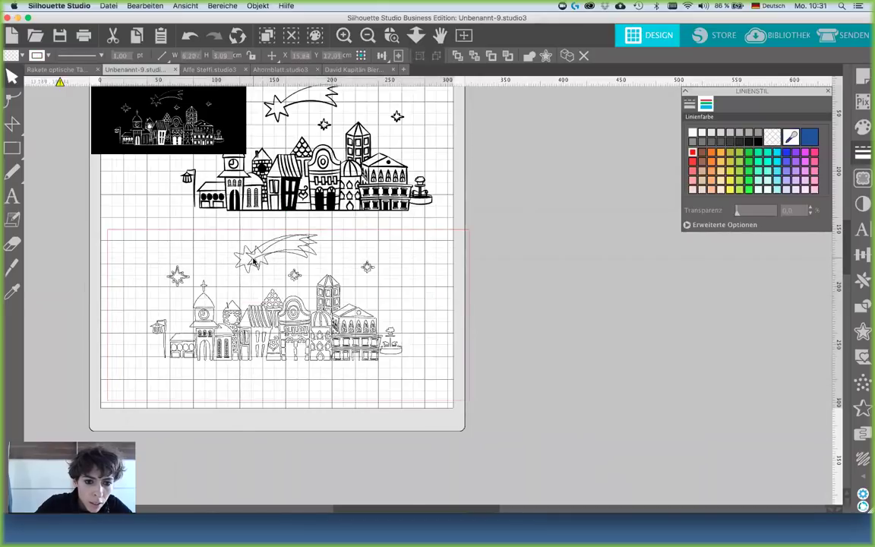
{"action": "key", "text": "BackSpace"}
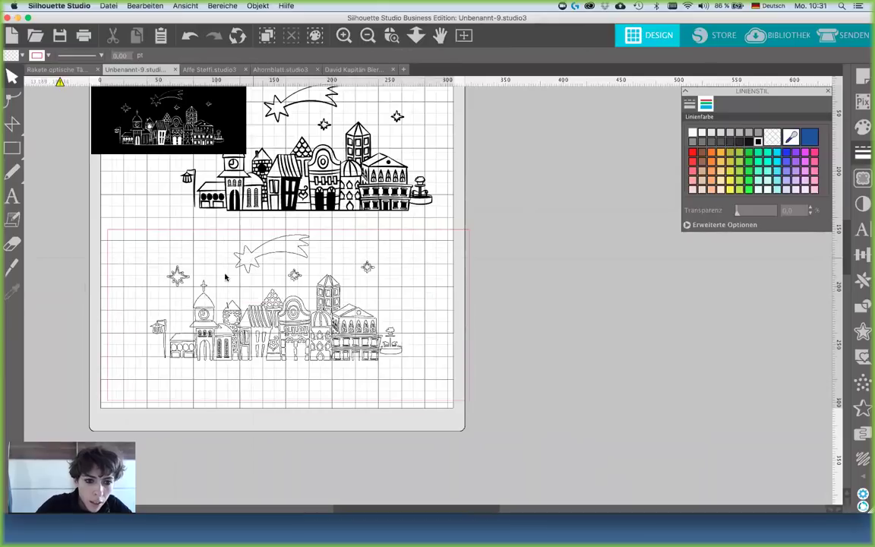
{"action": "left_click", "coordinate": [178, 278]}
{"action": "left_click", "coordinate": [162, 281]}
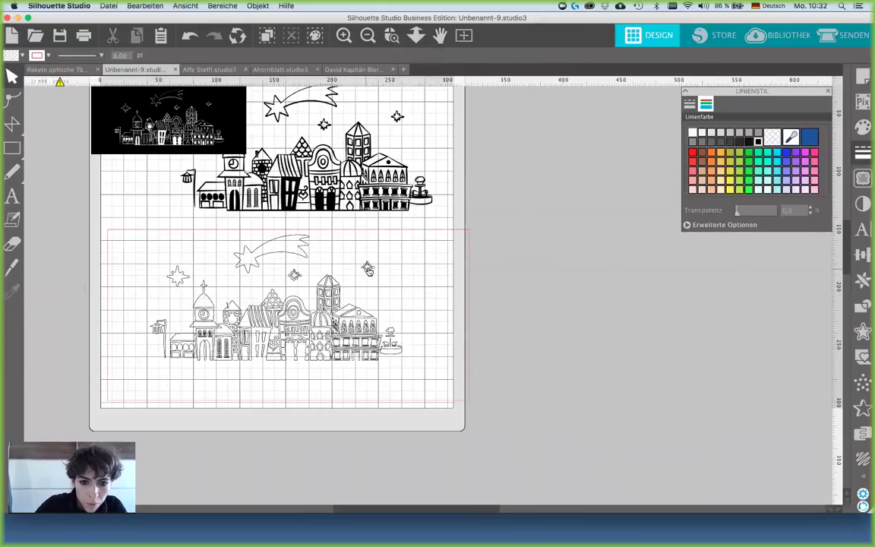
{"action": "left_click", "coordinate": [369, 268]}
{"action": "key", "text": "BackSpace"}
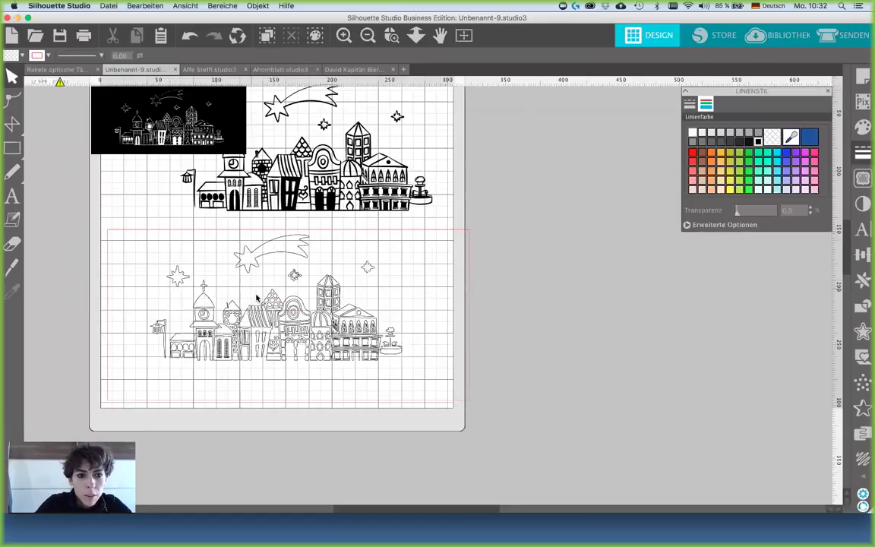
{"action": "left_click", "coordinate": [295, 275]}
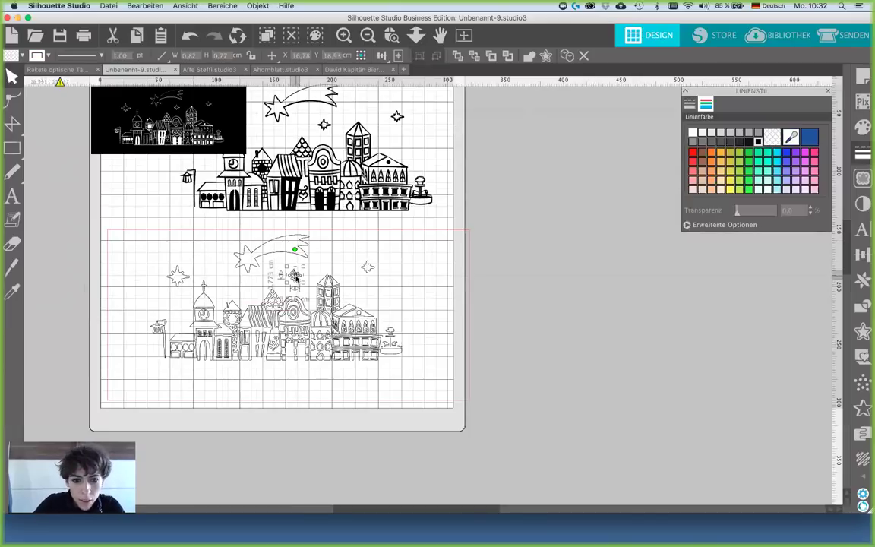
{"action": "key", "text": "BackSpace"}
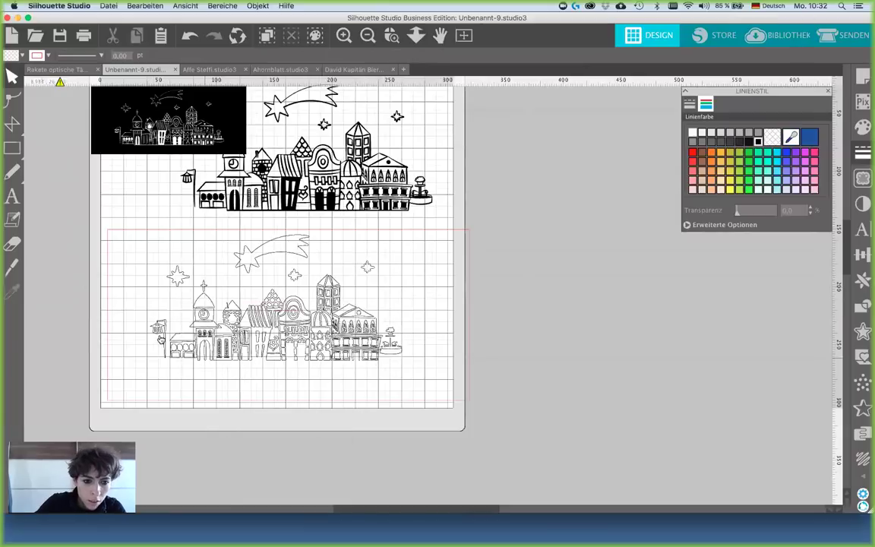
Step: Select the framing rectangle together with all the skyline designs
{"action": "left_click_drag", "start_coordinate": [491, 411], "coordinate": [259, 338]}
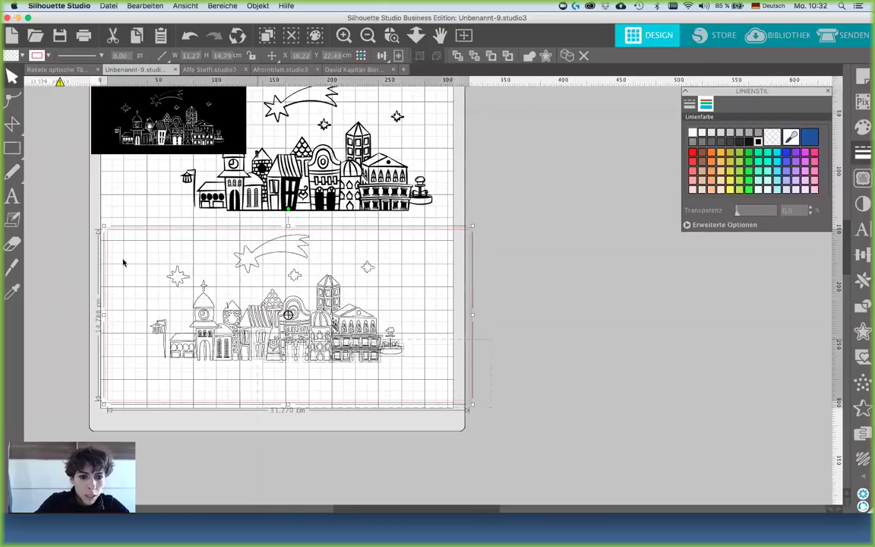
{"action": "left_click_drag", "start_coordinate": [105, 237], "coordinate": [79, 210]}
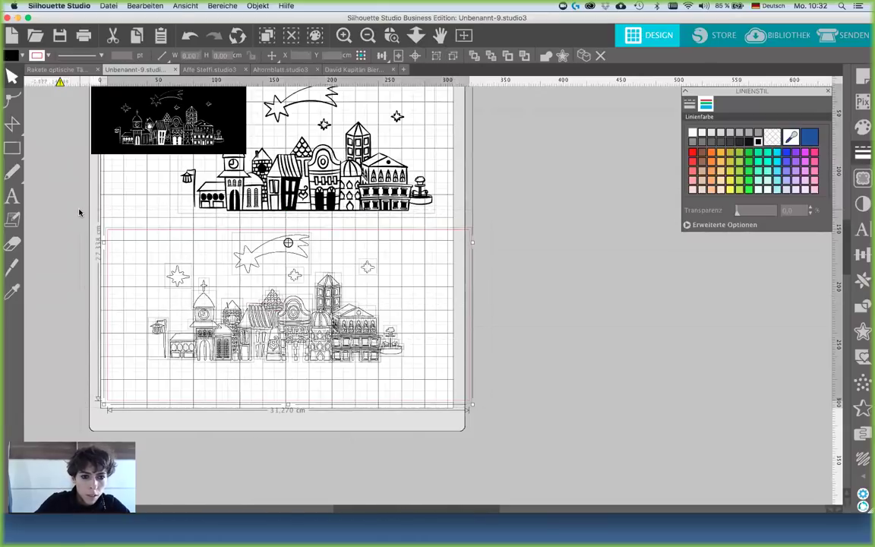
Step: Try releasing the compound paths of all selected designs and joining everything into one compound path, and undo these changes
{"action": "right_click", "coordinate": [79, 213]}
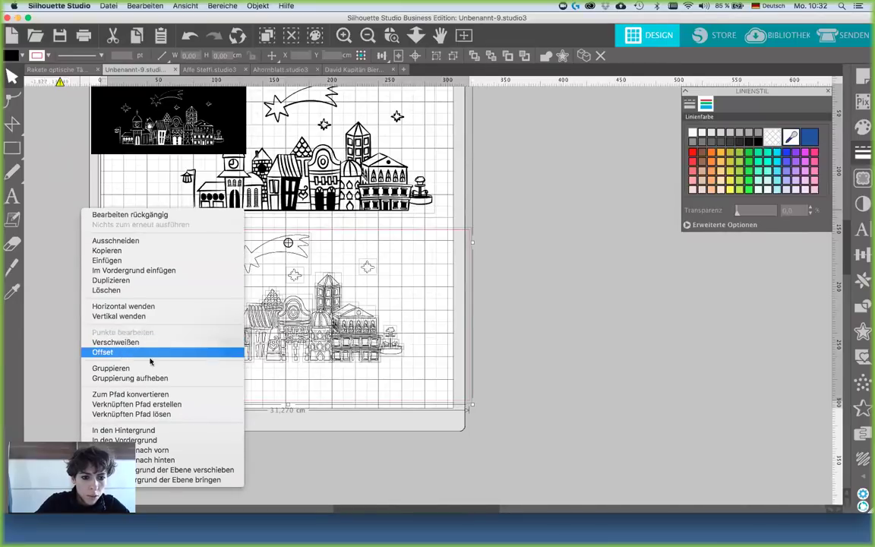
{"action": "left_click", "coordinate": [148, 414]}
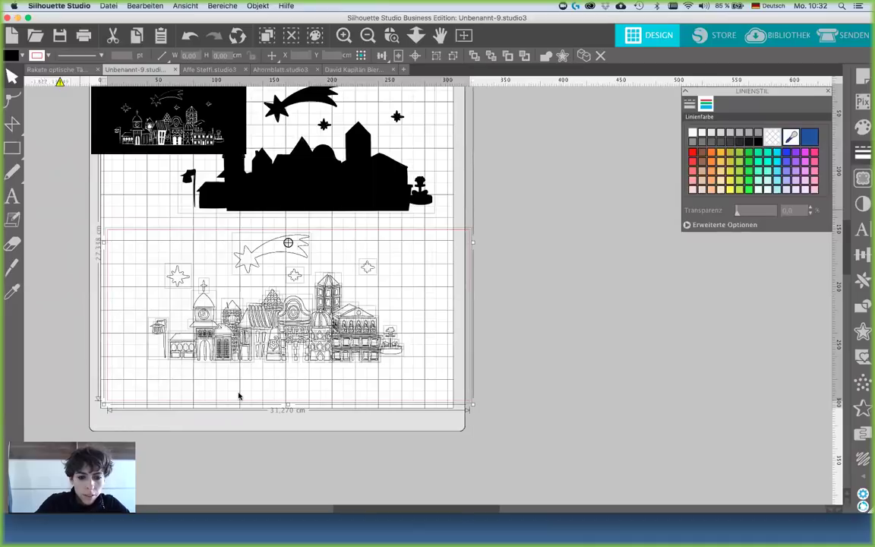
{"action": "right_click", "coordinate": [238, 441]}
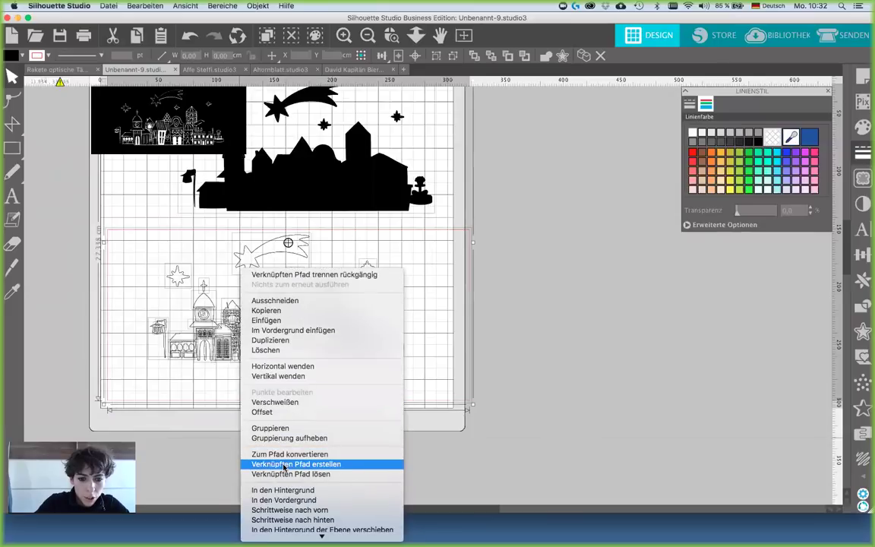
{"action": "left_click", "coordinate": [284, 464]}
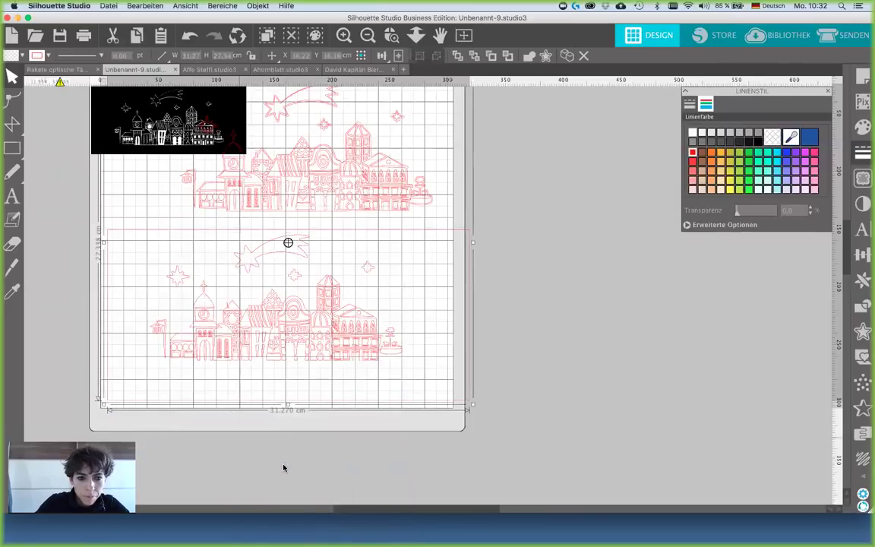
{"action": "key", "text": "super+z"}
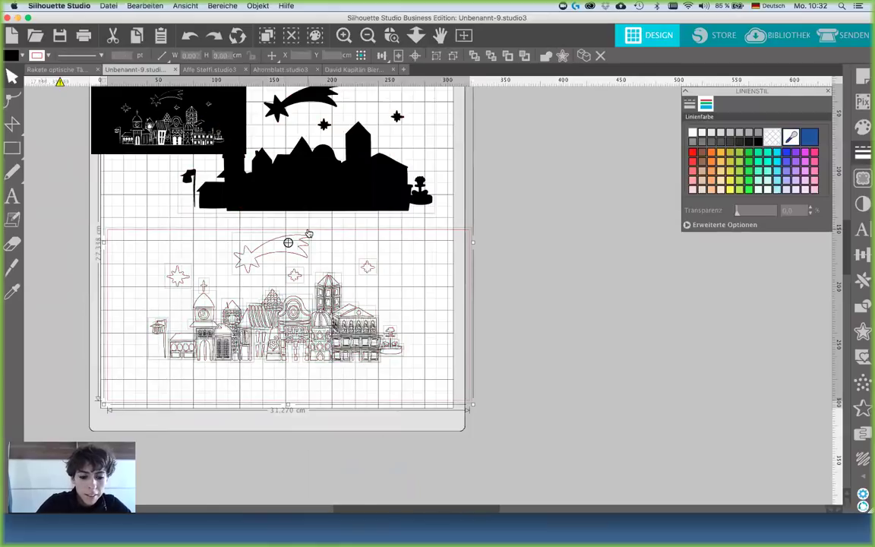
{"action": "key", "text": "super+z"}
{"action": "key", "text": "super+z"}
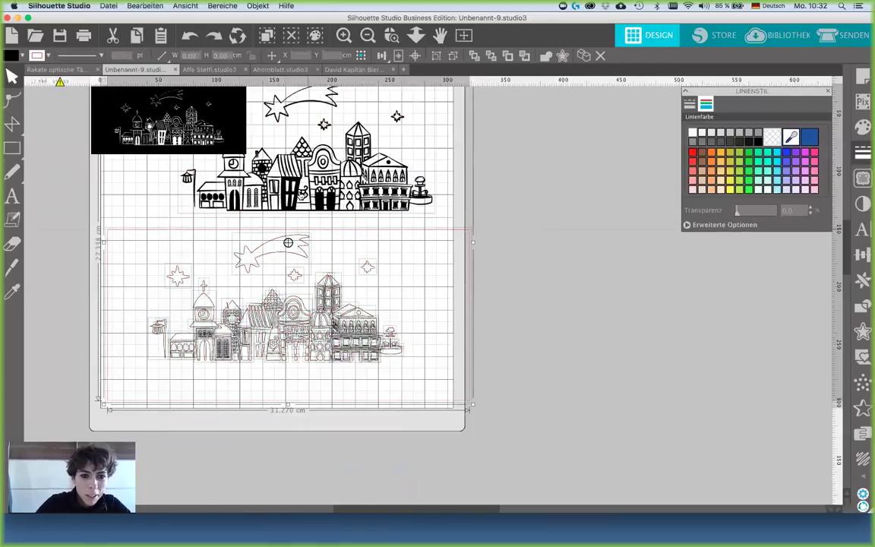
Step: Combine the rectangle and the lower skyline's outlines into a compound path, excluding the original skyline, and fill it black
{"action": "left_click", "coordinate": [295, 209], "text": "shift"}
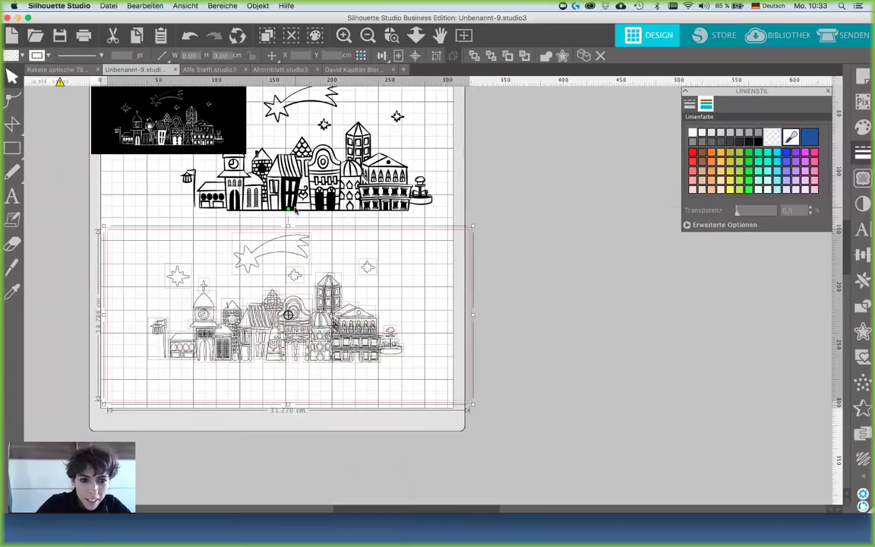
{"action": "right_click", "coordinate": [543, 276]}
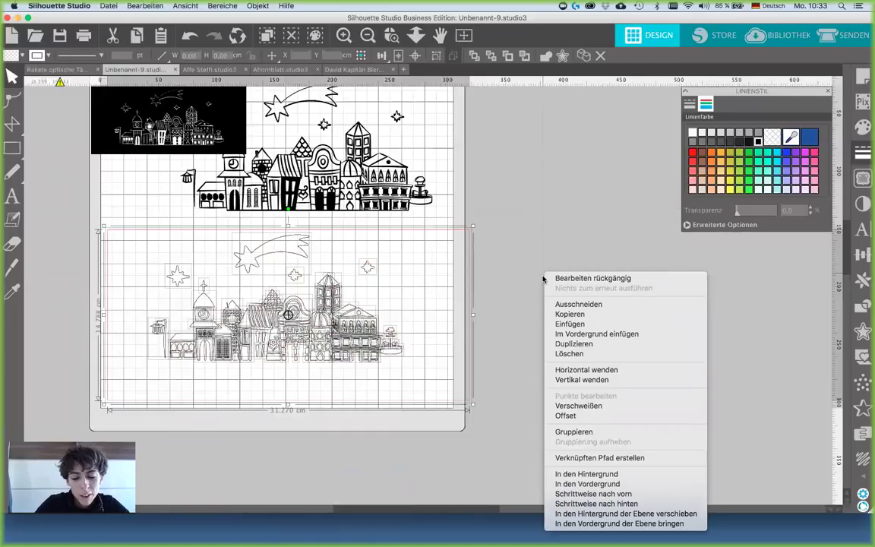
{"action": "left_click", "coordinate": [581, 458]}
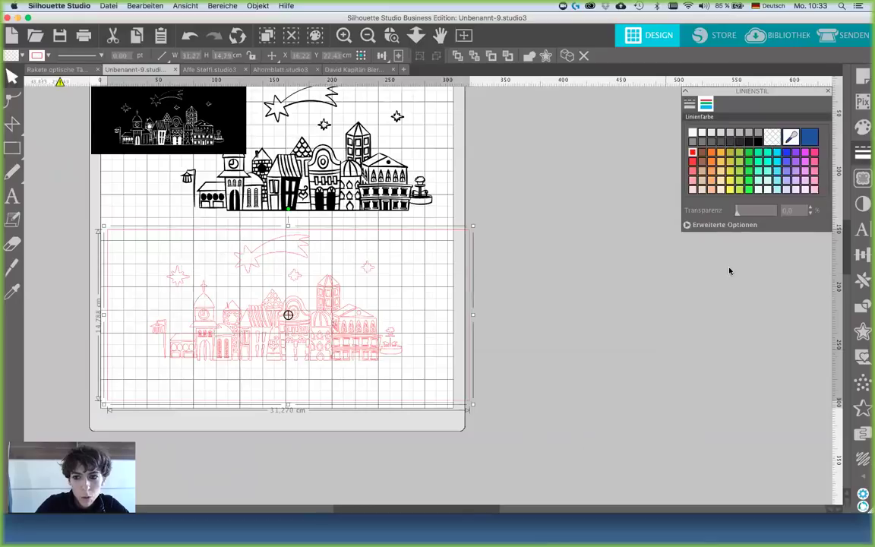
{"action": "left_click", "coordinate": [860, 129]}
{"action": "left_click", "coordinate": [758, 143]}
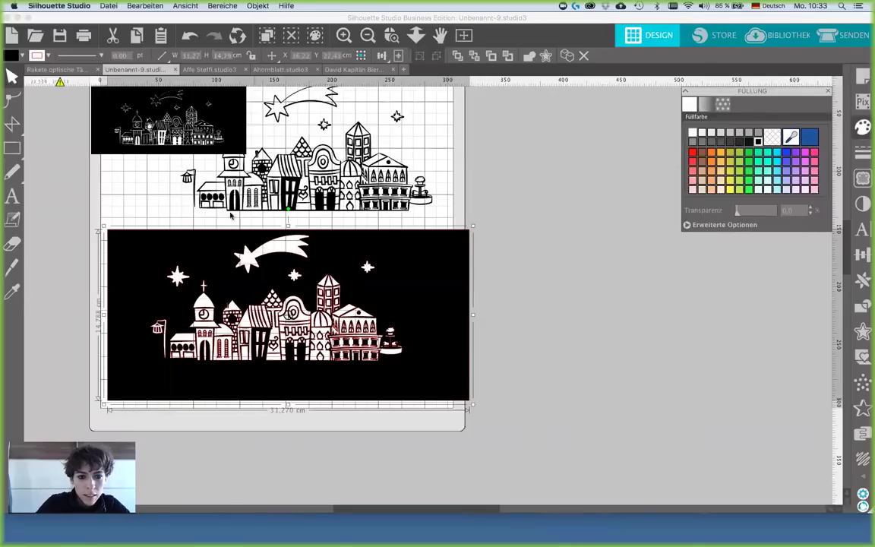
Step: Clear all the skyline variants off the mat
{"action": "left_click_drag", "start_coordinate": [190, 104], "coordinate": [168, 89]}
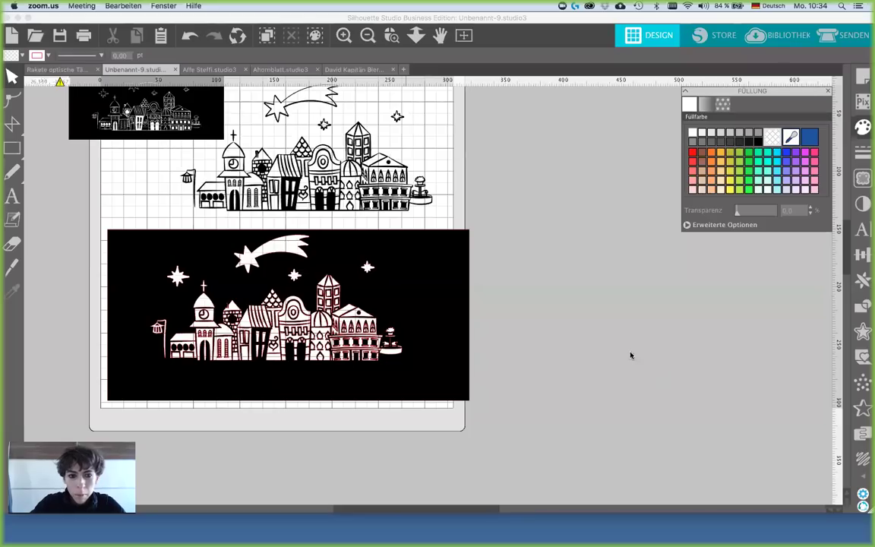
{"action": "scroll", "coordinate": [352, 340], "scroll_direction": "up", "scroll_amount": 1}
{"action": "left_click_drag", "start_coordinate": [540, 427], "coordinate": [180, 151]}
{"action": "key", "text": "Delete"}
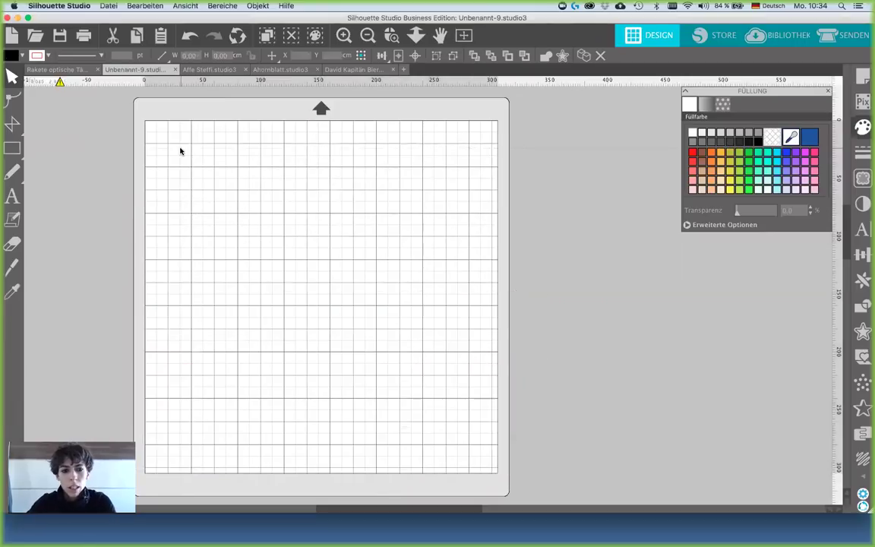
Step: Move the black mandala from beside the mat onto the upper part of the mat
{"action": "scroll", "coordinate": [185, 144], "scroll_direction": "left", "scroll_amount": 3}
{"action": "scroll", "coordinate": [185, 144], "scroll_direction": "left", "scroll_amount": 1}
{"action": "left_click_drag", "start_coordinate": [70, 252], "coordinate": [504, 217]}
{"action": "left_click", "coordinate": [502, 215]}
{"action": "scroll", "coordinate": [501, 215], "scroll_direction": "right", "scroll_amount": 2}
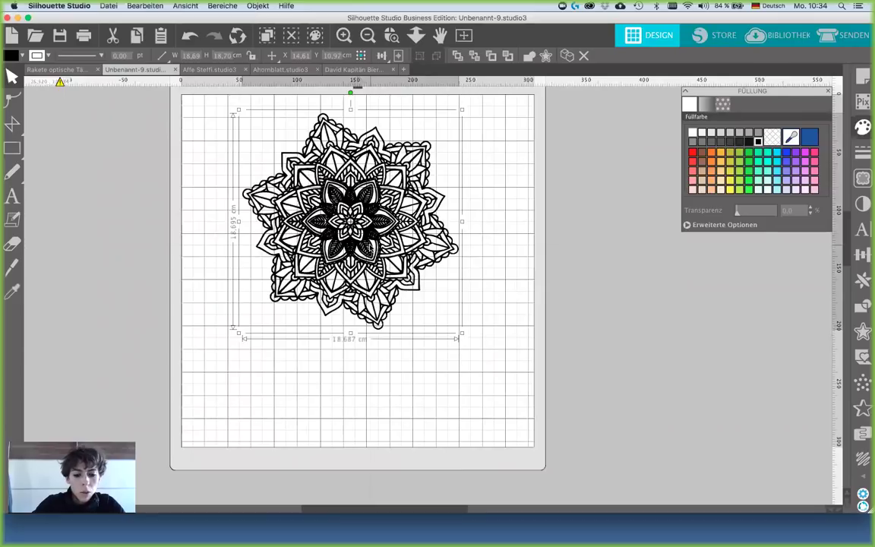
Step: Copy and paste the mandala, and arrange the original at the mat's upper left and the copy at its lower right
{"action": "key", "text": "super+c"}
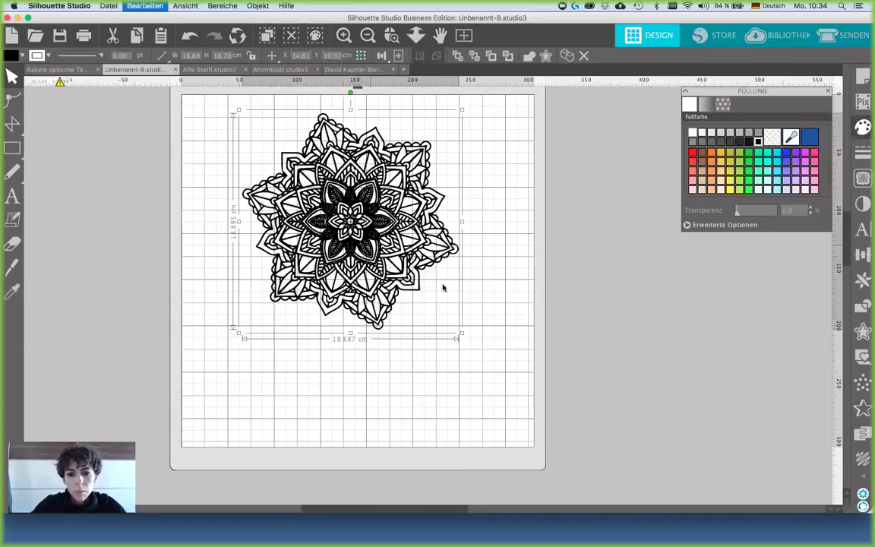
{"action": "key", "text": "super+v"}
{"action": "left_click_drag", "start_coordinate": [493, 370], "coordinate": [591, 495]}
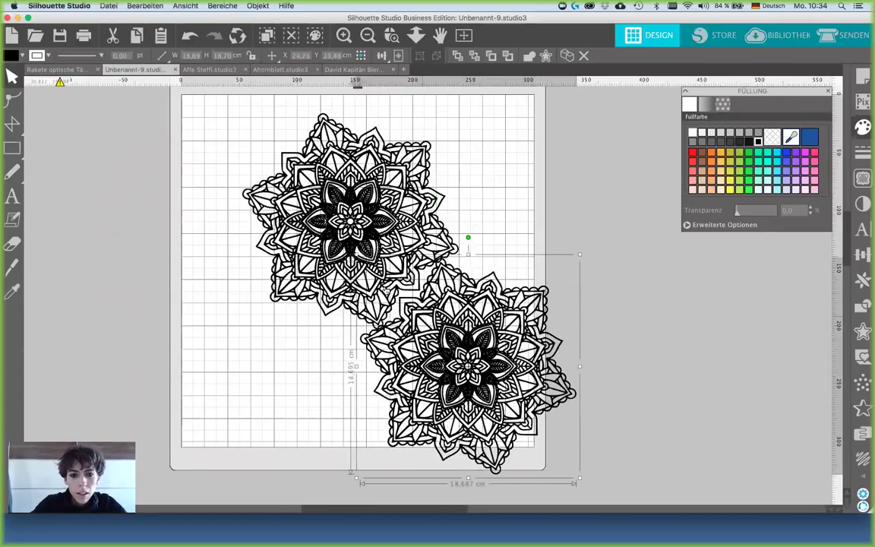
{"action": "left_click_drag", "start_coordinate": [319, 235], "coordinate": [262, 201]}
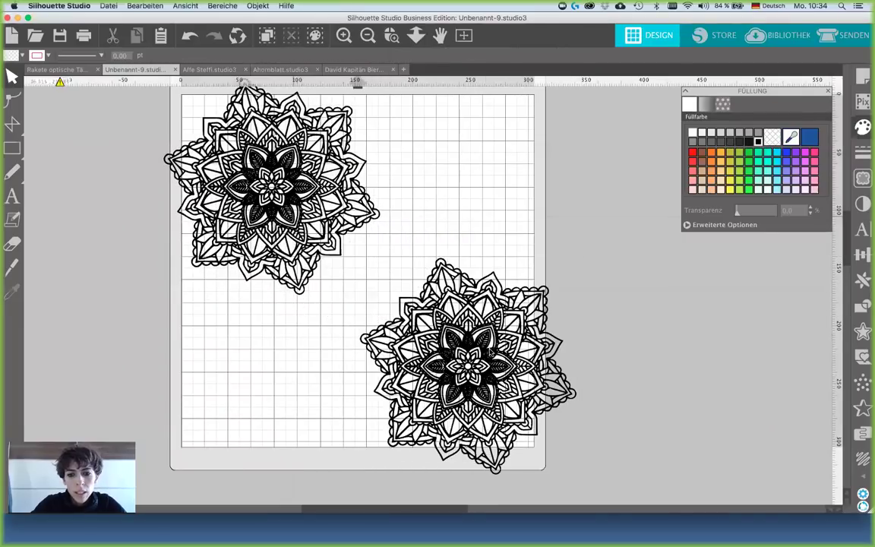
{"action": "left_click_drag", "start_coordinate": [477, 346], "coordinate": [439, 325]}
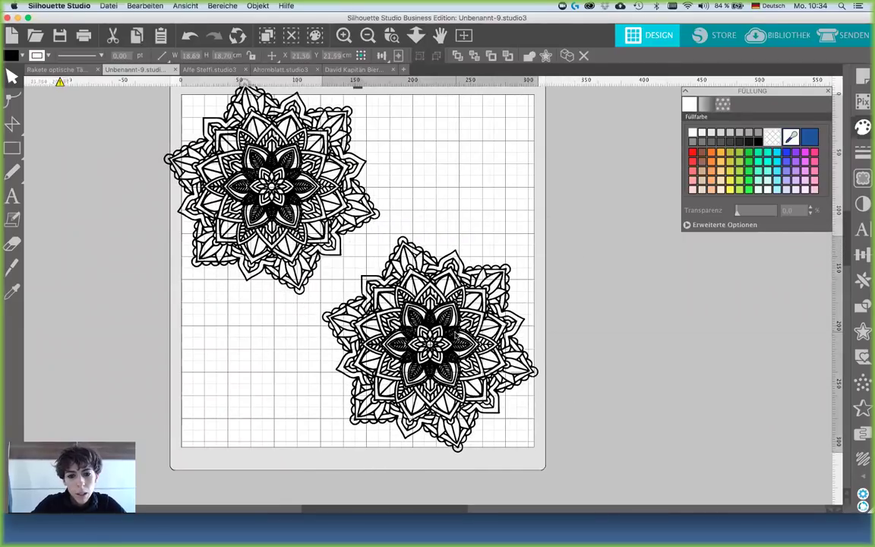
{"action": "left_click", "coordinate": [617, 245]}
Step: Remove the fill of the lower-right mandala copy and shift the filled mandala slightly upward
{"action": "left_click", "coordinate": [453, 330]}
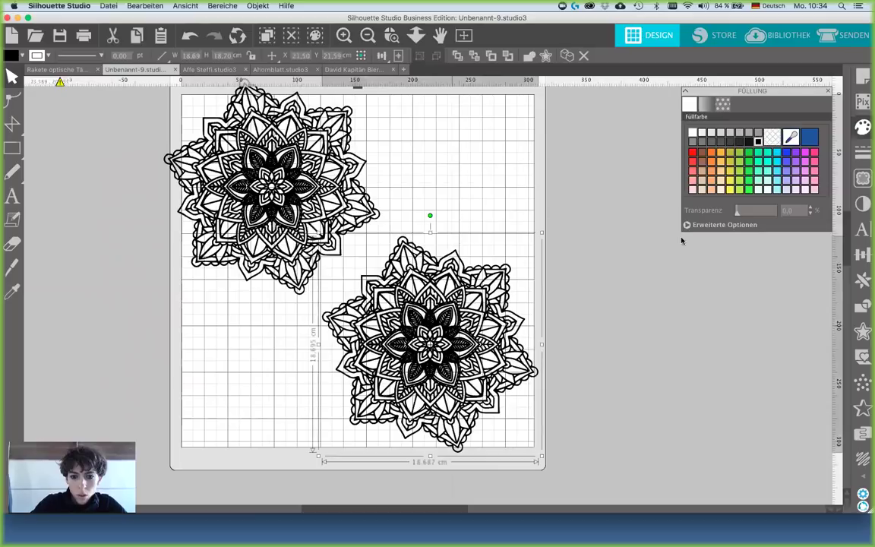
{"action": "left_click", "coordinate": [771, 139]}
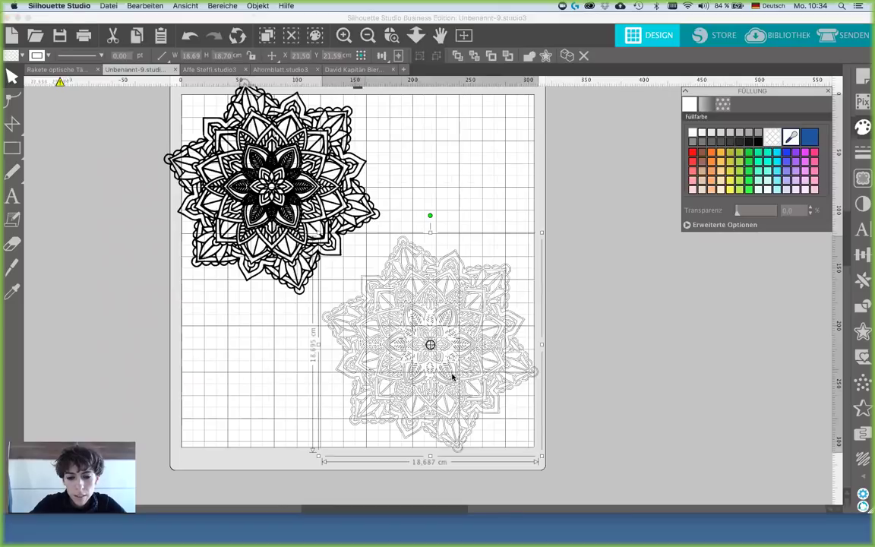
{"action": "left_click_drag", "start_coordinate": [261, 187], "coordinate": [282, 181]}
Step: Release the compound path of the unfilled mandala copy
{"action": "right_click", "coordinate": [408, 284]}
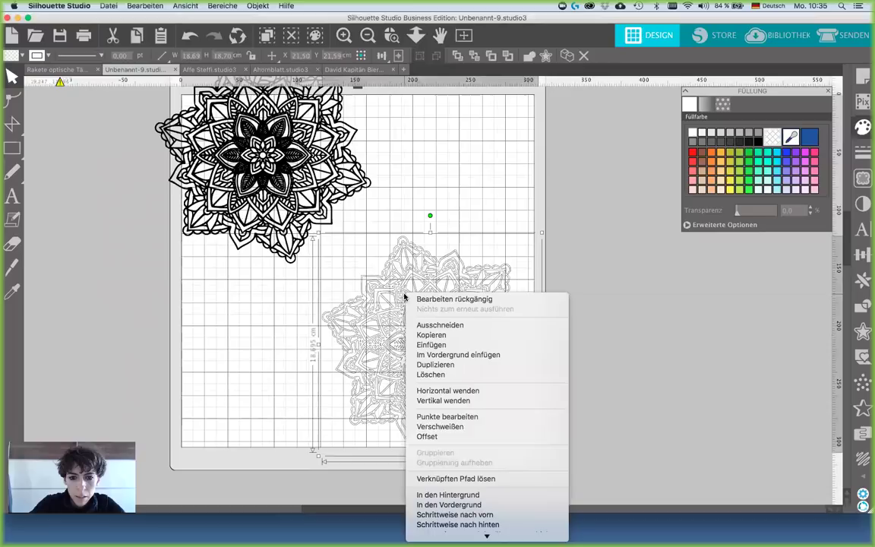
{"action": "left_click", "coordinate": [454, 469]}
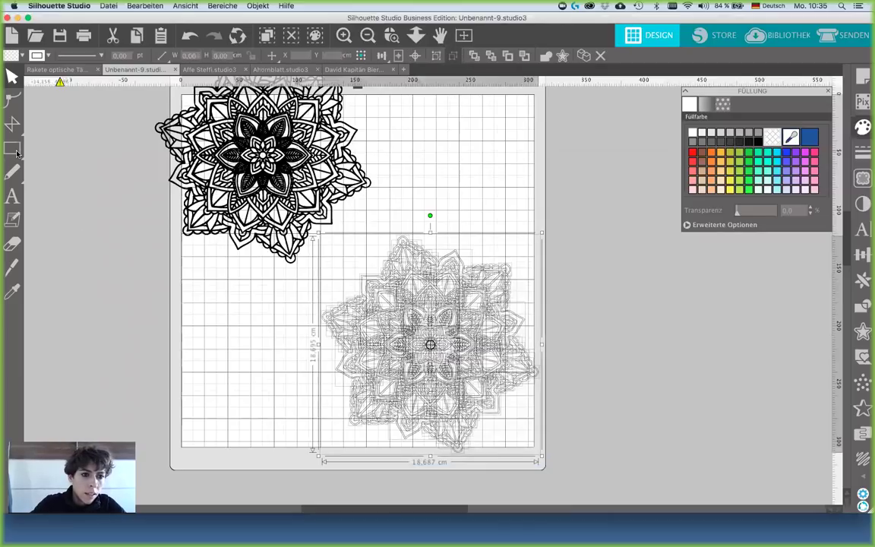
Step: Undo a trial ellipse over the unfilled mandala and draw a small ellipse off the mat's upper-left side
{"action": "left_click_drag", "start_coordinate": [16, 154], "coordinate": [76, 141]}
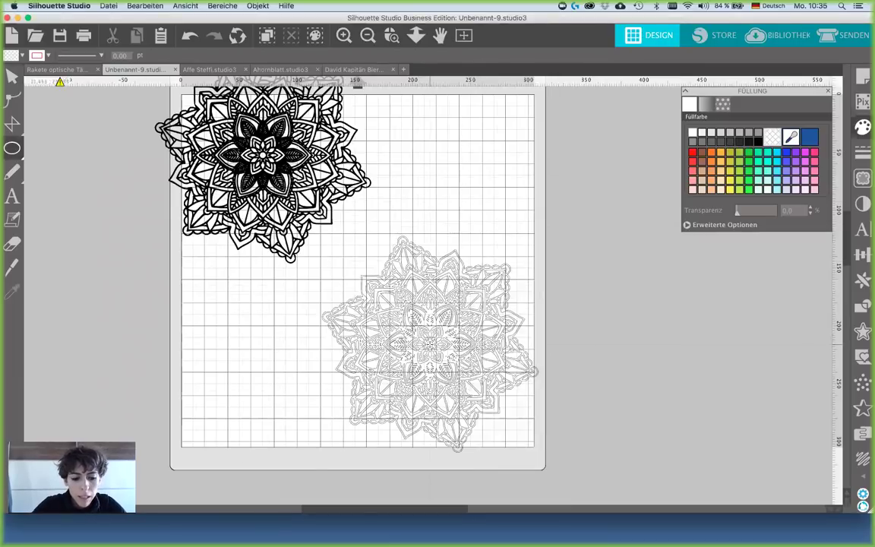
{"action": "left_click_drag", "start_coordinate": [430, 346], "coordinate": [290, 231]}
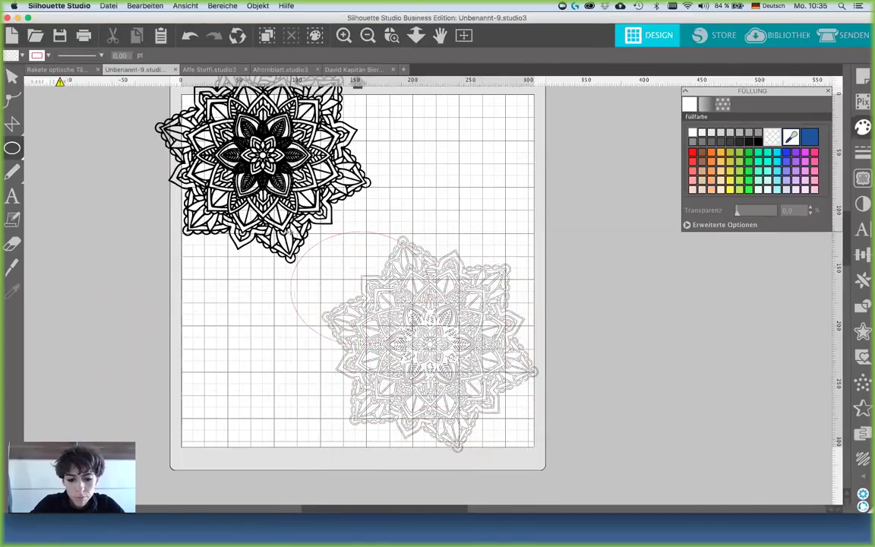
{"action": "key", "text": "super+z"}
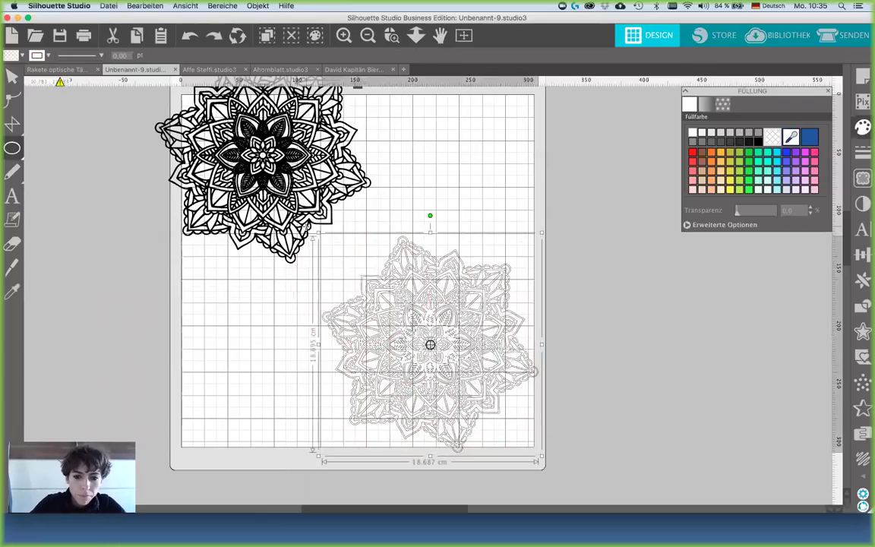
{"action": "right_click", "coordinate": [416, 306]}
{"action": "left_click", "coordinate": [467, 490]}
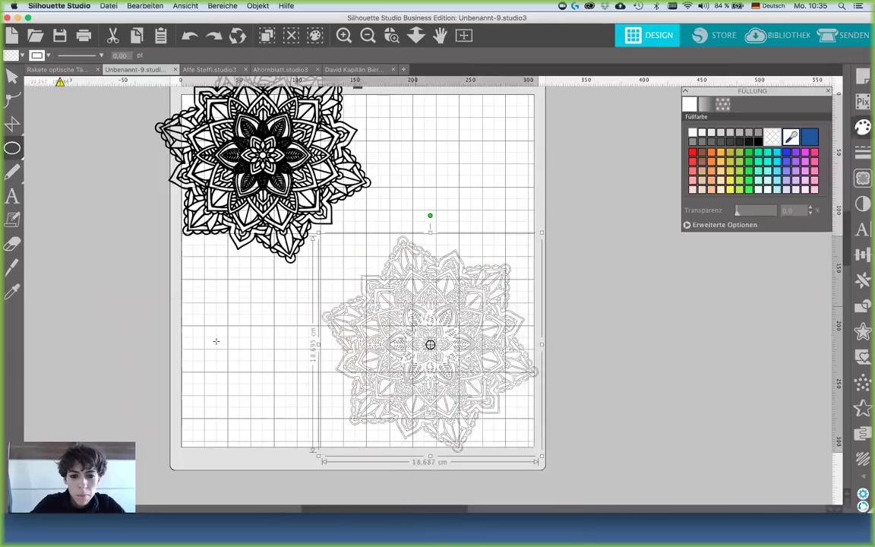
{"action": "left_click", "coordinate": [94, 206]}
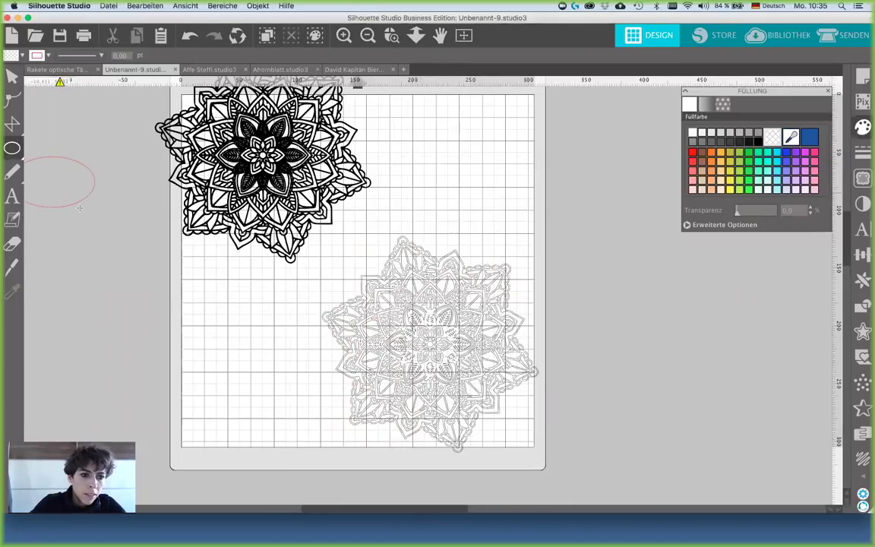
Step: Draw a circle about 21.56 cm in diameter from the unfilled mandala's center so that it encloses the whole design
{"action": "mouse_move", "coordinate": [14, 151]}
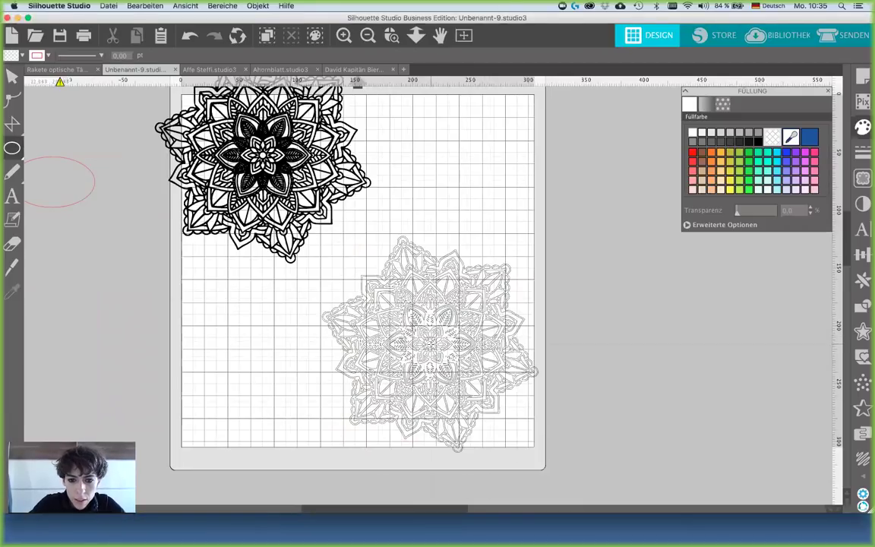
{"action": "left_click_drag", "start_coordinate": [429, 344], "coordinate": [291, 239]}
{"action": "left_click_drag", "start_coordinate": [547, 226], "coordinate": [555, 219]}
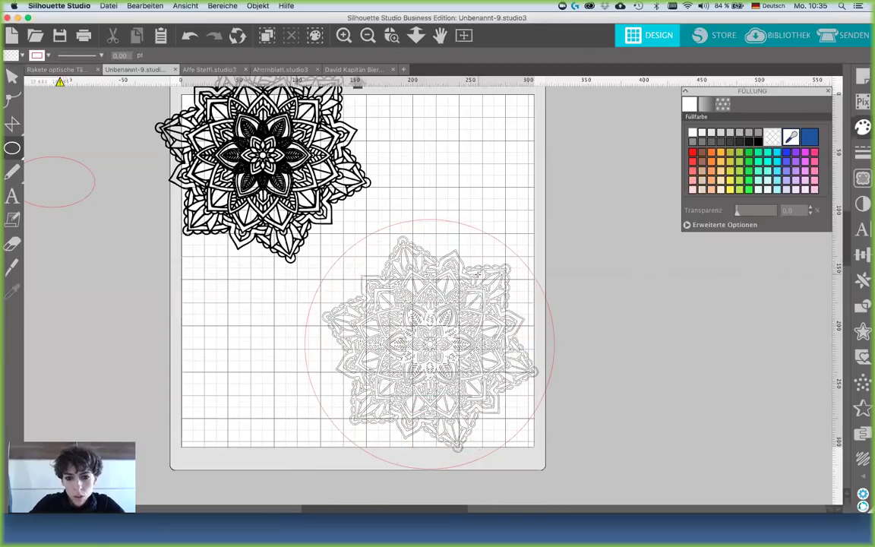
Step: Move the filled mandala upward, clear of the circle and the unfilled mandala
{"action": "scroll", "coordinate": [478, 275], "scroll_direction": "down", "scroll_amount": 2}
{"action": "key", "text": "v"}
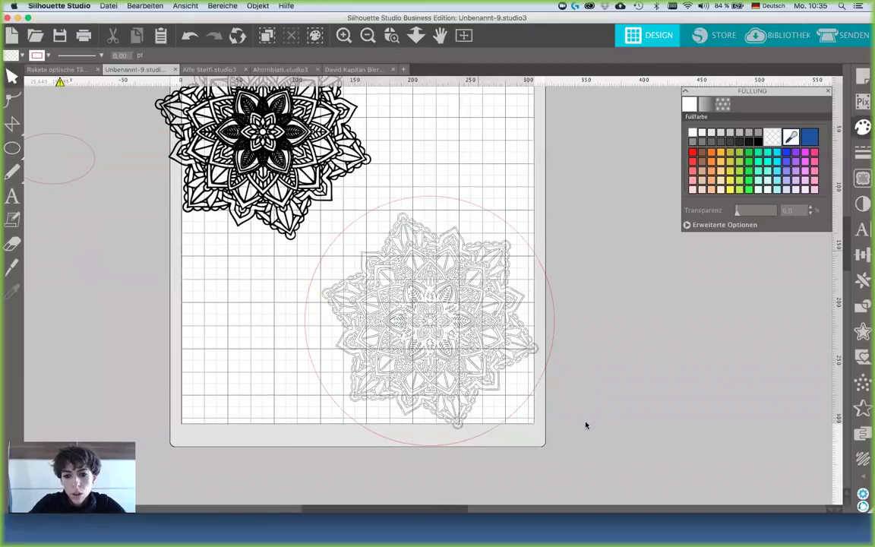
{"action": "left_click_drag", "start_coordinate": [585, 422], "coordinate": [275, 250]}
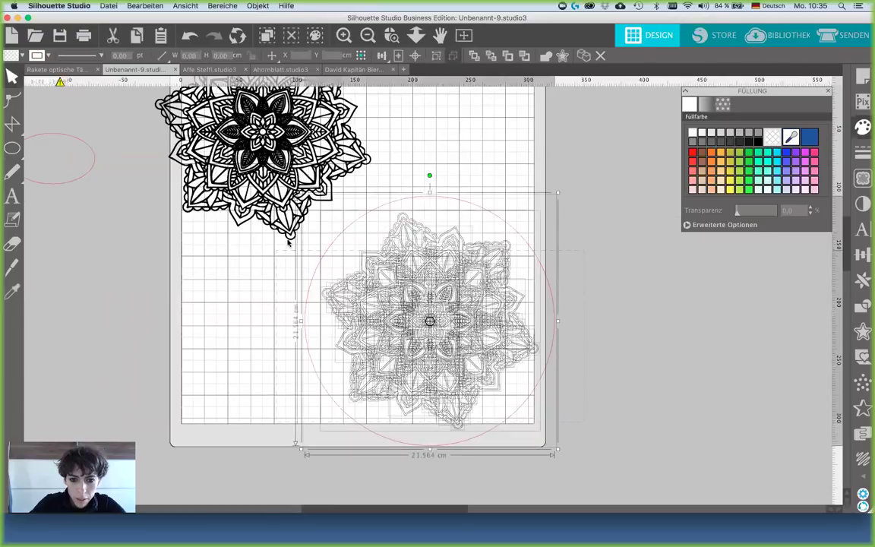
{"action": "left_click", "coordinate": [243, 203], "text": "shift"}
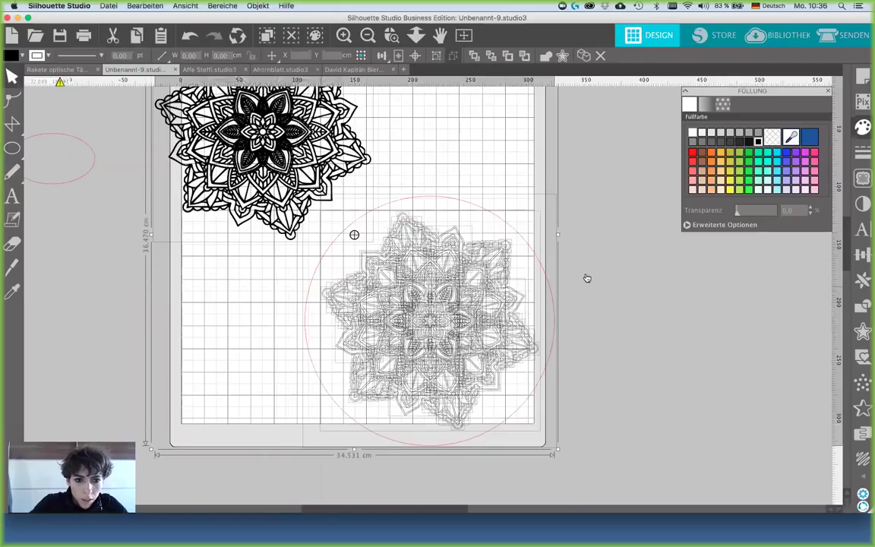
{"action": "left_click", "coordinate": [522, 298]}
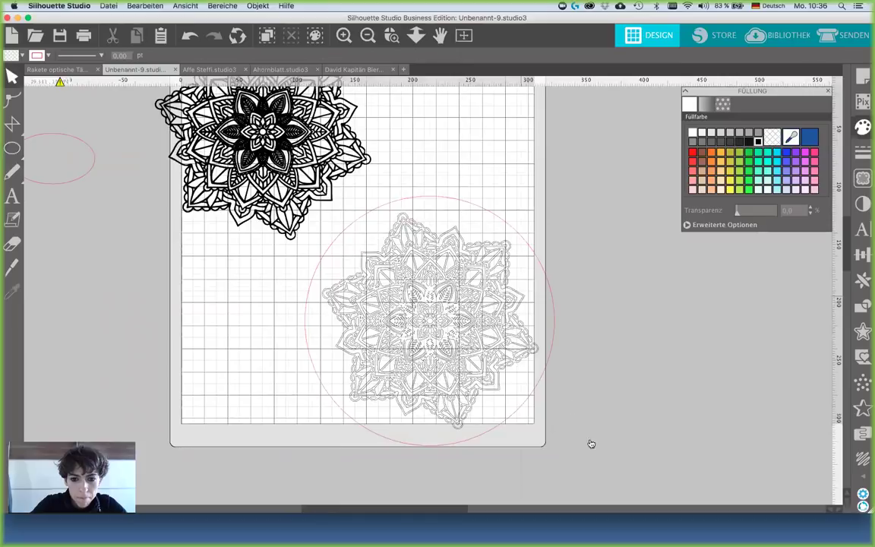
{"action": "left_click_drag", "start_coordinate": [237, 146], "coordinate": [226, 69]}
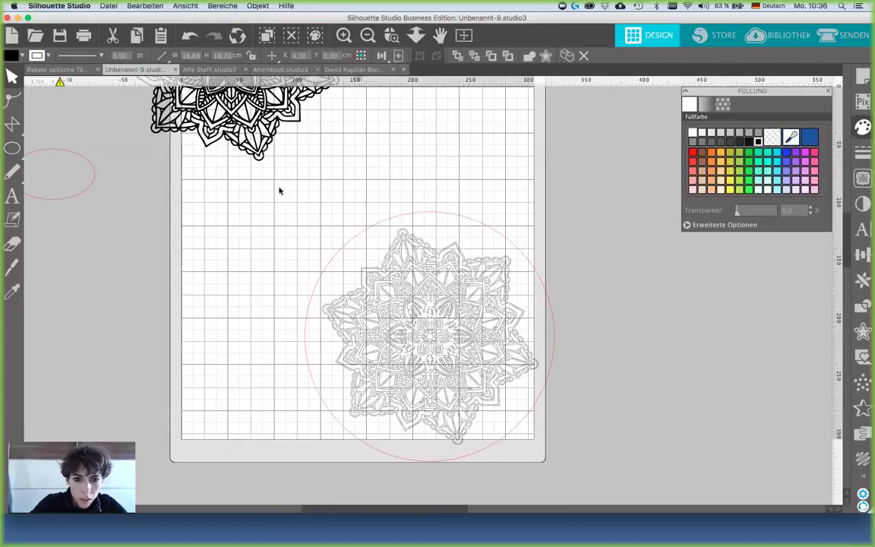
Step: Combine the large circle and all the unfilled mandala's outlines into one compound path
{"action": "left_click", "coordinate": [518, 309]}
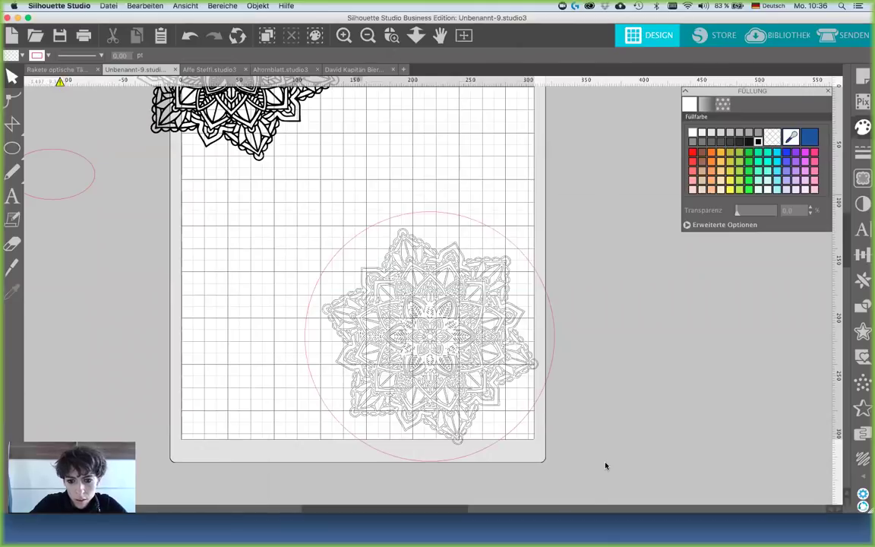
{"action": "left_click_drag", "start_coordinate": [615, 489], "coordinate": [268, 196]}
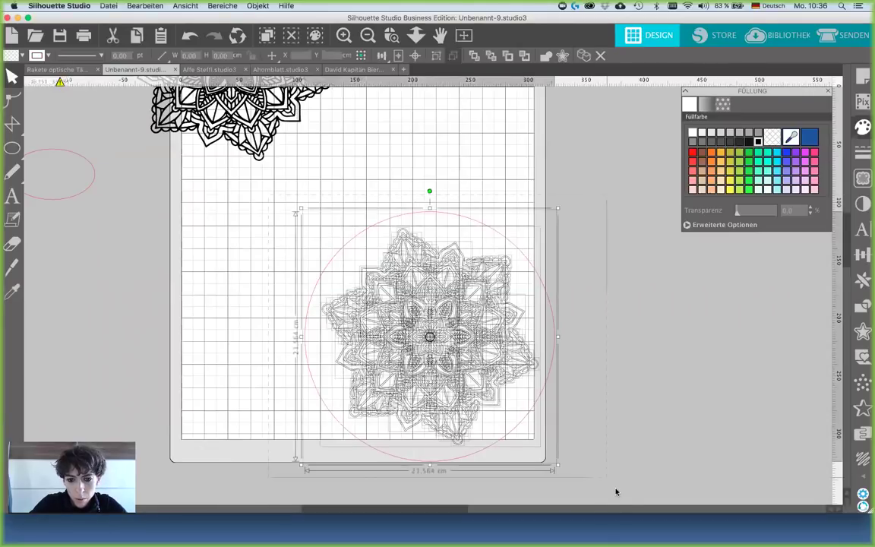
{"action": "right_click", "coordinate": [626, 428]}
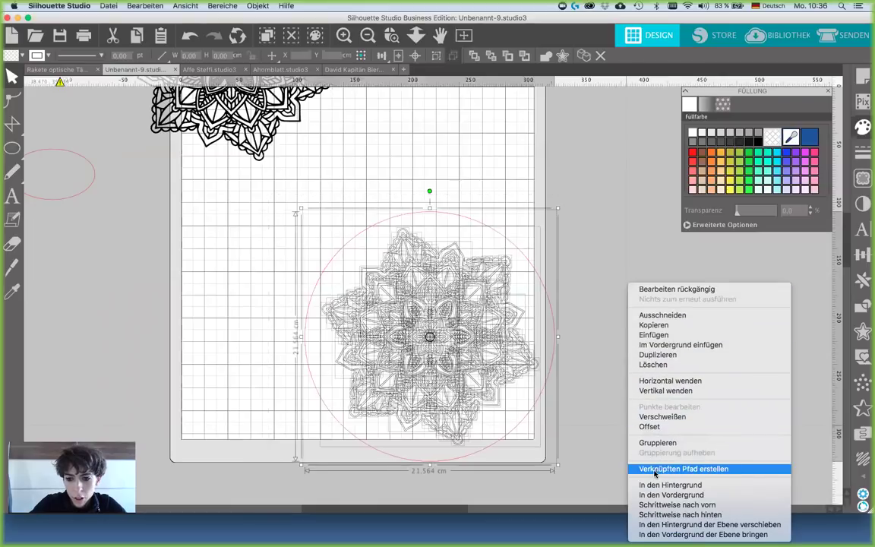
{"action": "left_click", "coordinate": [655, 474]}
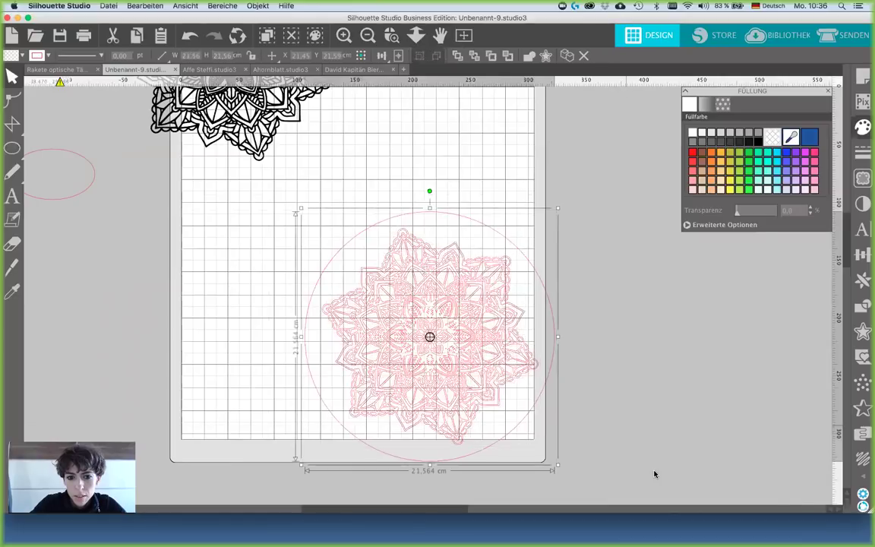
Step: Fill the combined circle and mandala with black and move the original filled mandala back down beside it
{"action": "left_click", "coordinate": [759, 142]}
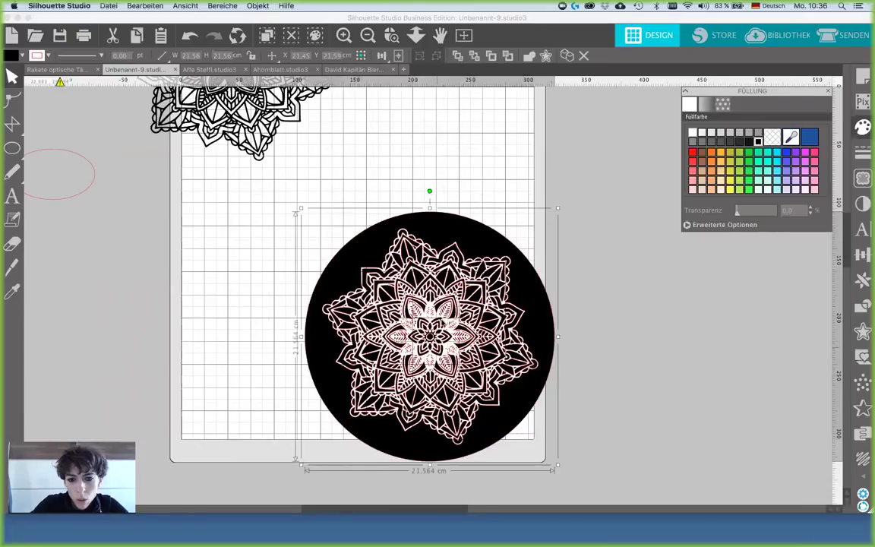
{"action": "left_click_drag", "start_coordinate": [255, 137], "coordinate": [274, 237]}
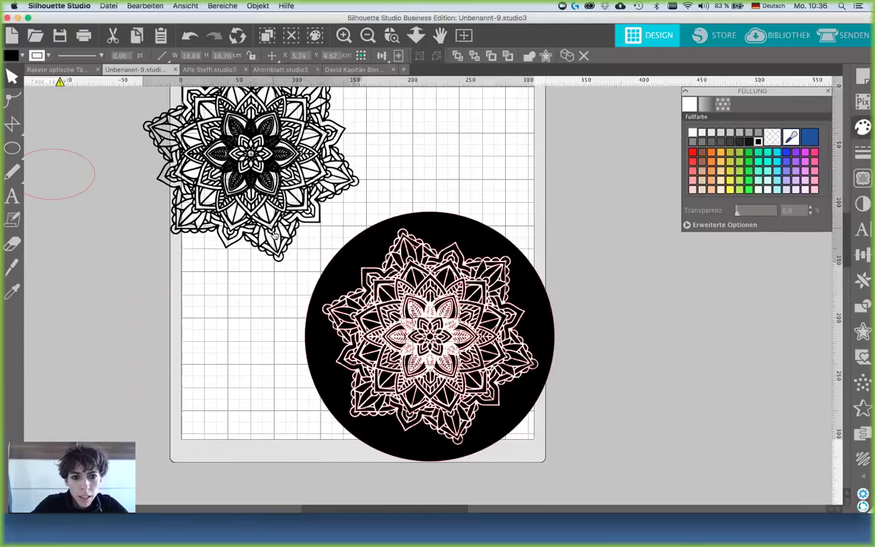
{"action": "left_click", "coordinate": [310, 242]}
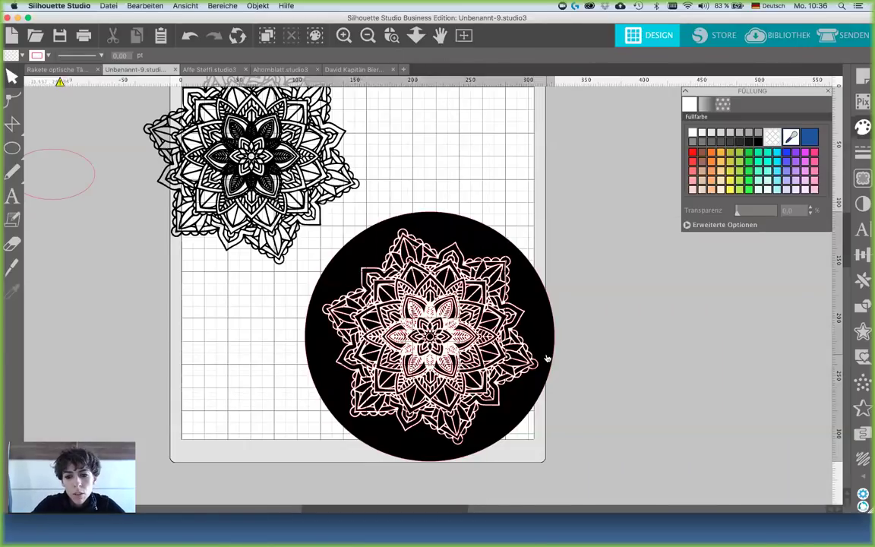
Step: Remove the black fill from the combined circle and mandala, and release its compound path
{"action": "left_click", "coordinate": [492, 322]}
{"action": "left_click", "coordinate": [773, 141]}
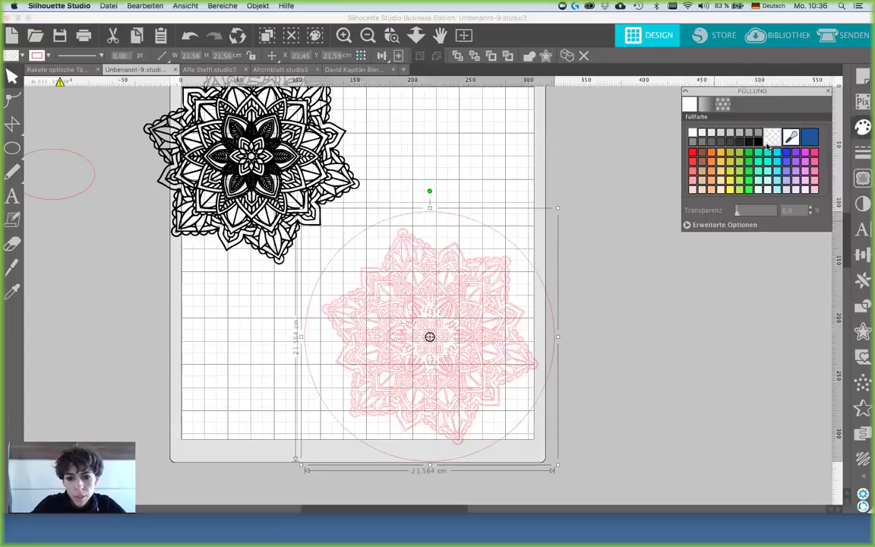
{"action": "right_click", "coordinate": [500, 290]}
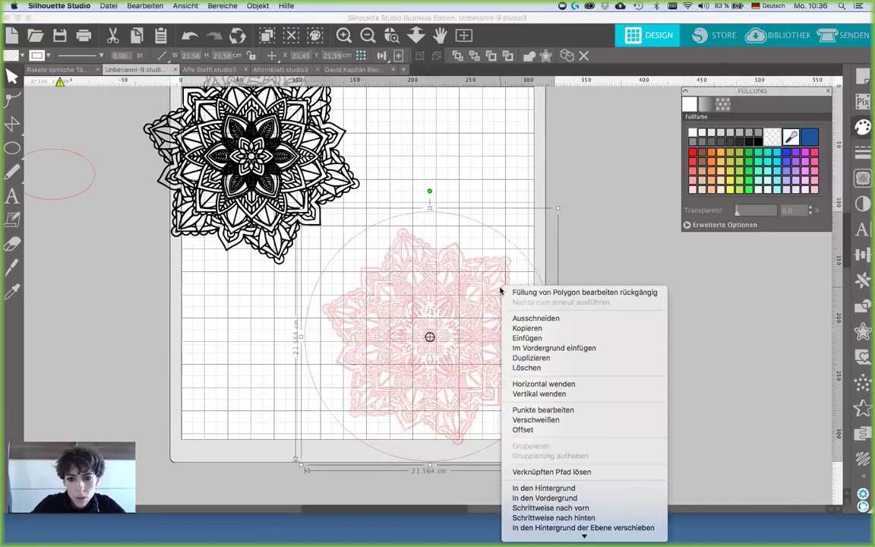
{"action": "left_click", "coordinate": [578, 471]}
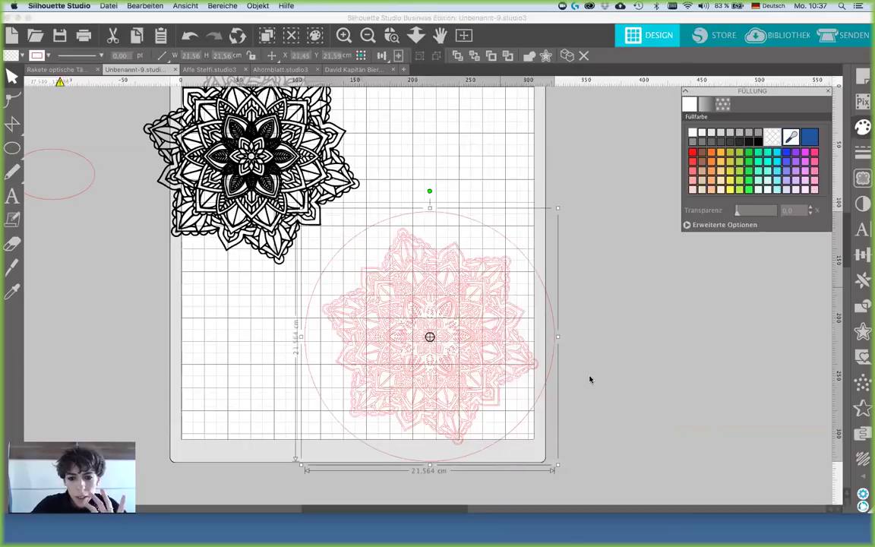
{"action": "left_click", "coordinate": [592, 341]}
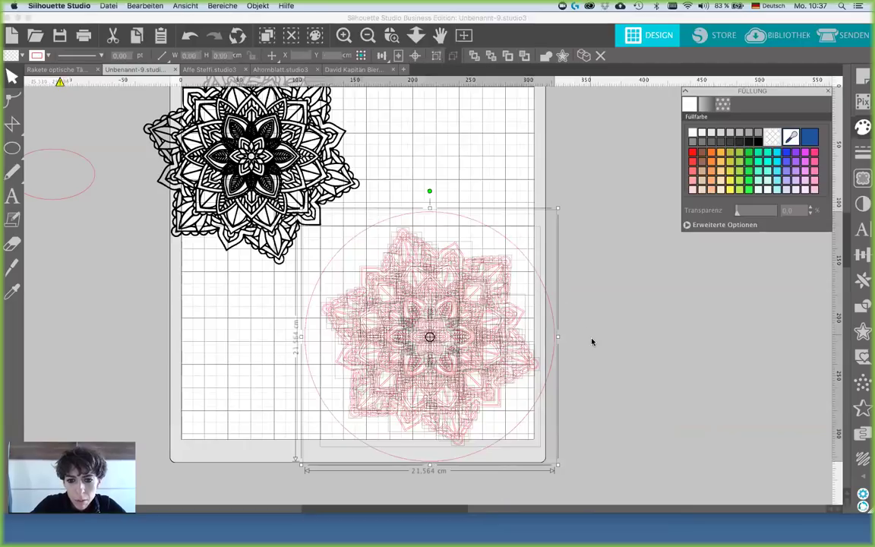
{"action": "left_click", "coordinate": [592, 342]}
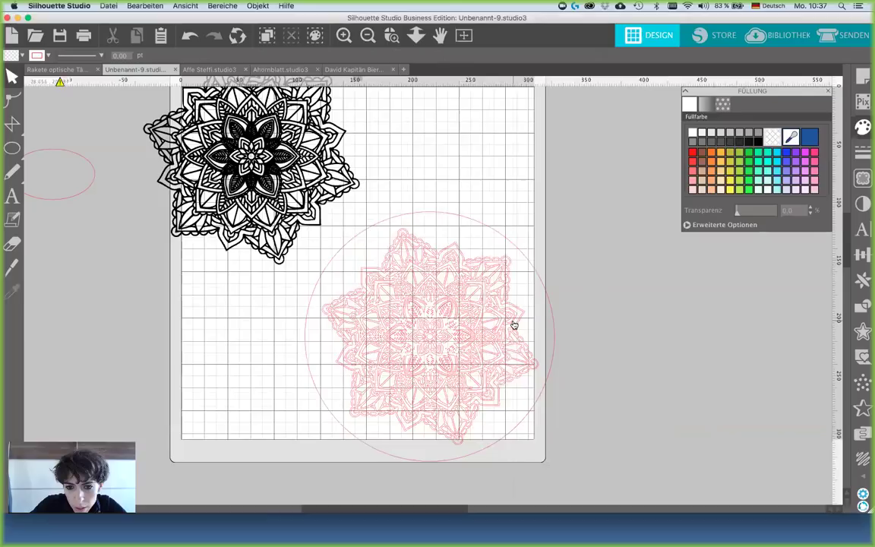
Step: Pull the angular outline pieces at the mandala's right, lower-right and bottom points out of the circle
{"action": "left_click_drag", "start_coordinate": [527, 324], "coordinate": [614, 291]}
{"action": "left_click", "coordinate": [495, 396]}
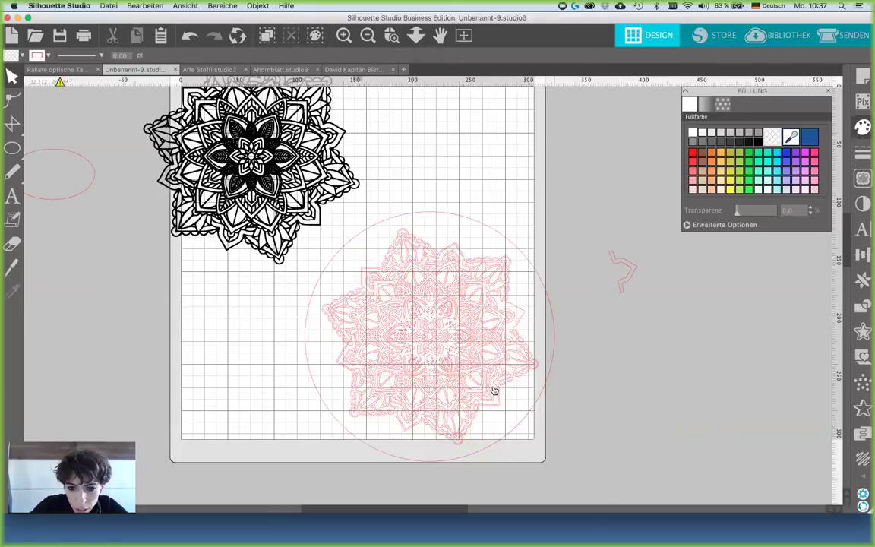
{"action": "left_click", "coordinate": [641, 344]}
{"action": "key", "text": "Delete"}
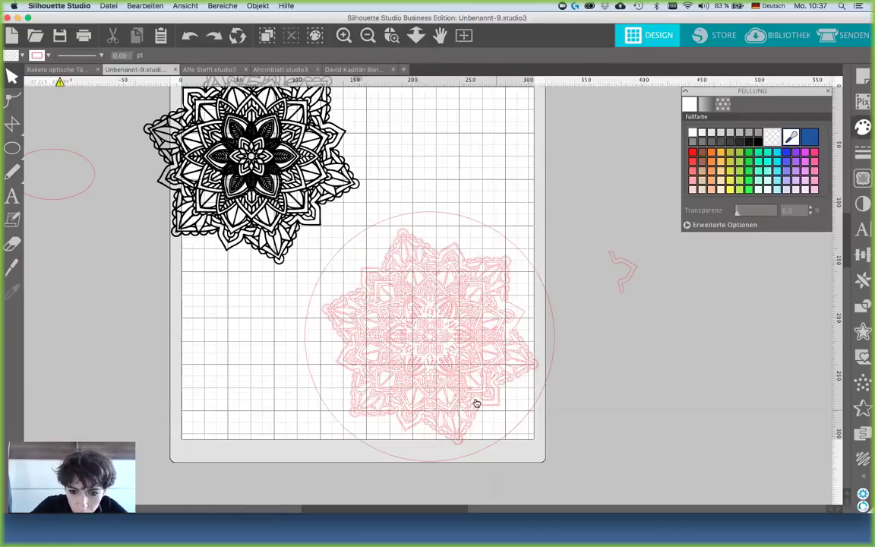
{"action": "left_click_drag", "start_coordinate": [484, 387], "coordinate": [615, 410]}
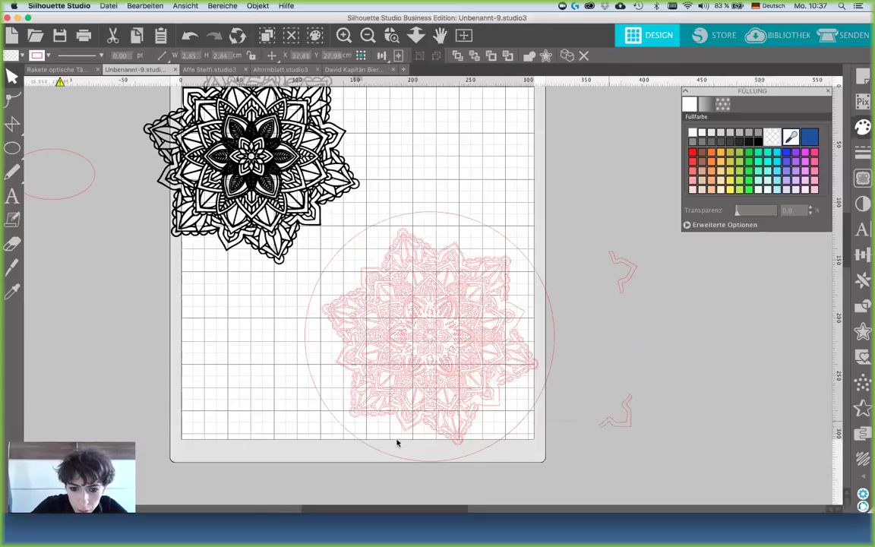
{"action": "left_click", "coordinate": [401, 444]}
{"action": "key", "text": "cmd+z"}
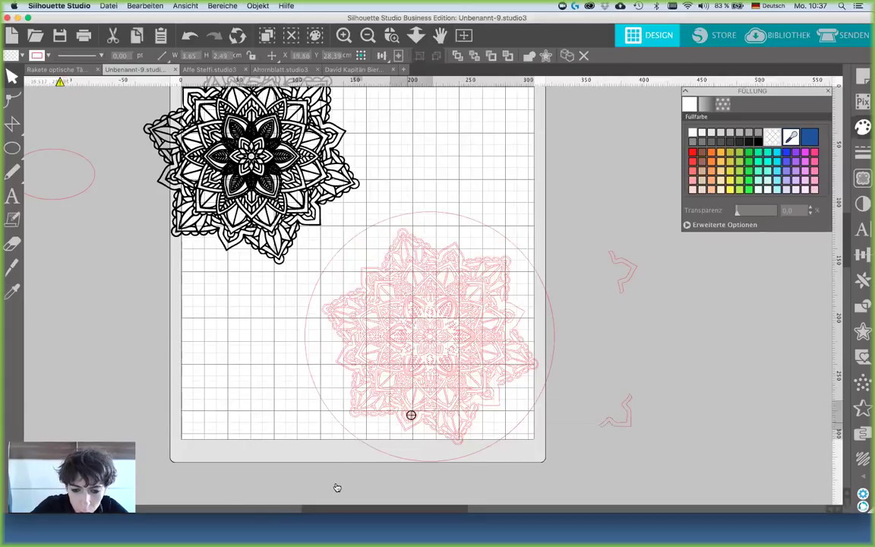
Step: Pull the angular outline pieces at the mandala's left and upper-left points out of the circle onto the mat
{"action": "left_click", "coordinate": [342, 365]}
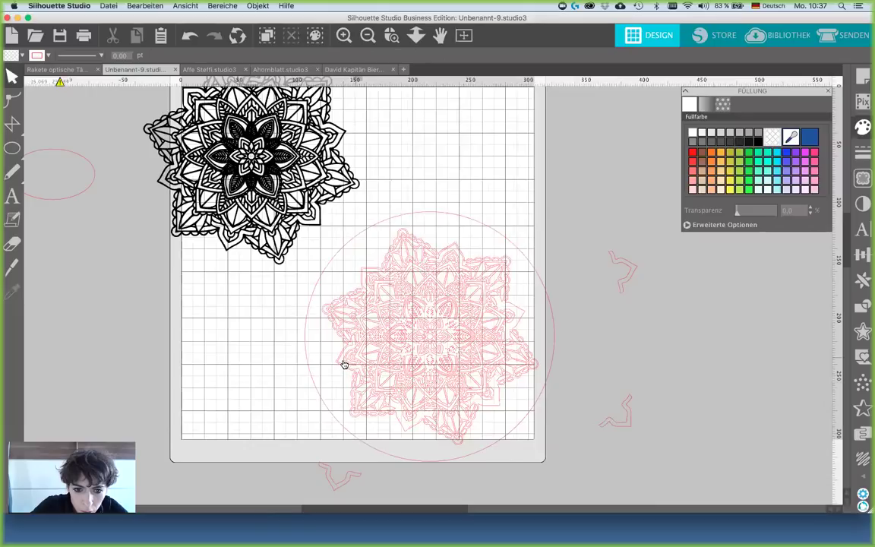
{"action": "key", "text": "cmd+z"}
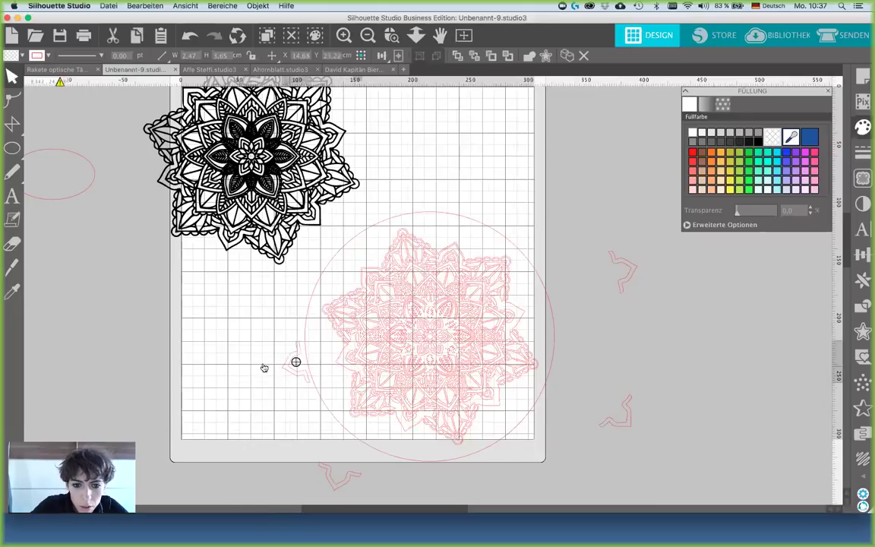
{"action": "left_click", "coordinate": [319, 342]}
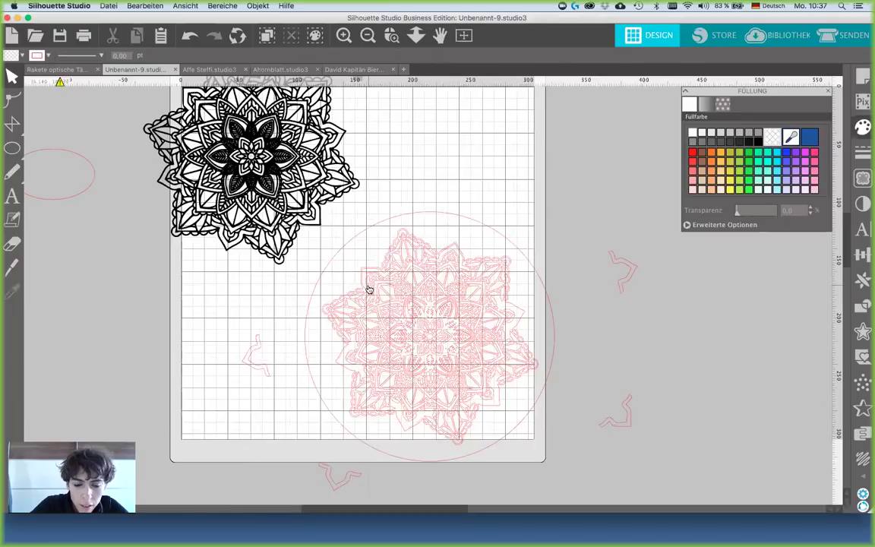
{"action": "key", "text": "cmd+v"}
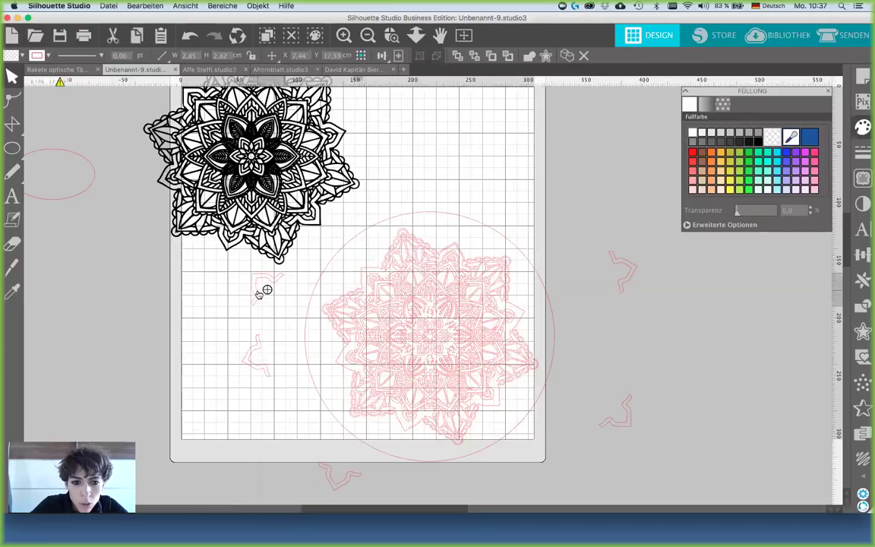
{"action": "left_click", "coordinate": [373, 267]}
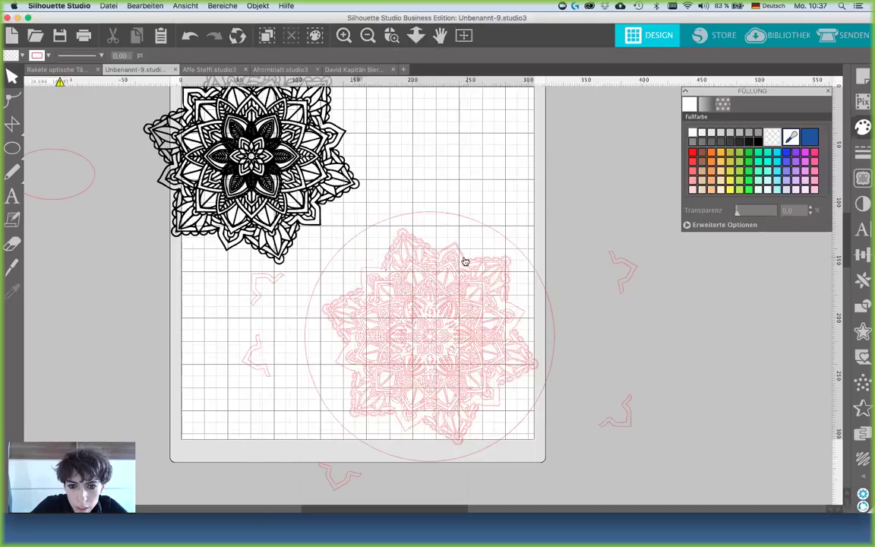
Step: Pull the mandala's top angular piece above the circle and delete the loose piece off the mat's lower-right side
{"action": "left_click_drag", "start_coordinate": [464, 264], "coordinate": [479, 174]}
{"action": "left_click", "coordinate": [479, 173]}
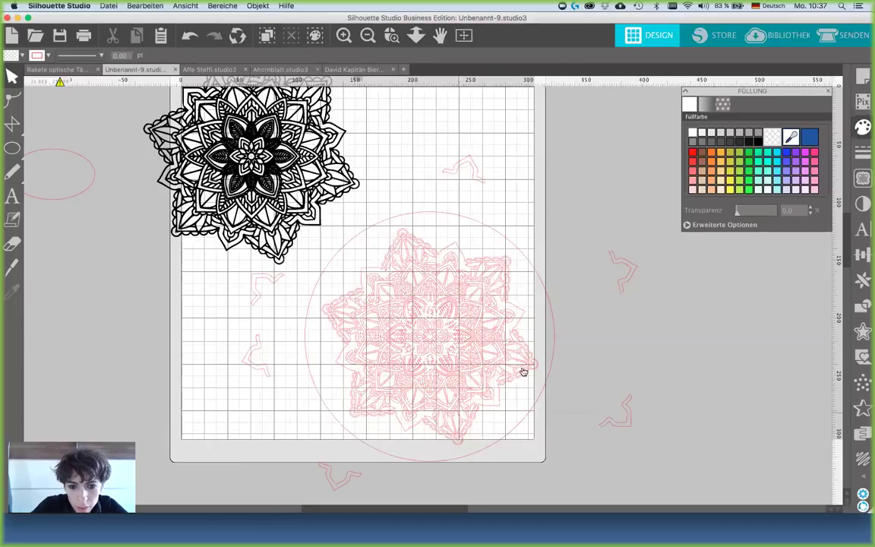
{"action": "left_click", "coordinate": [614, 419]}
{"action": "key", "text": "BackSpace"}
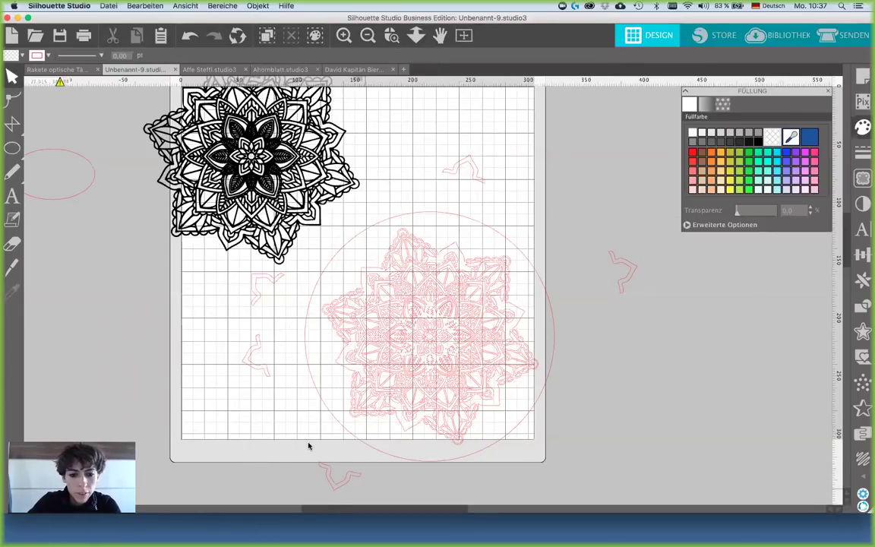
Step: Delete the loose angular pieces below and to the left of the circle, and move the black mandala farther up the mat
{"action": "left_click", "coordinate": [323, 465]}
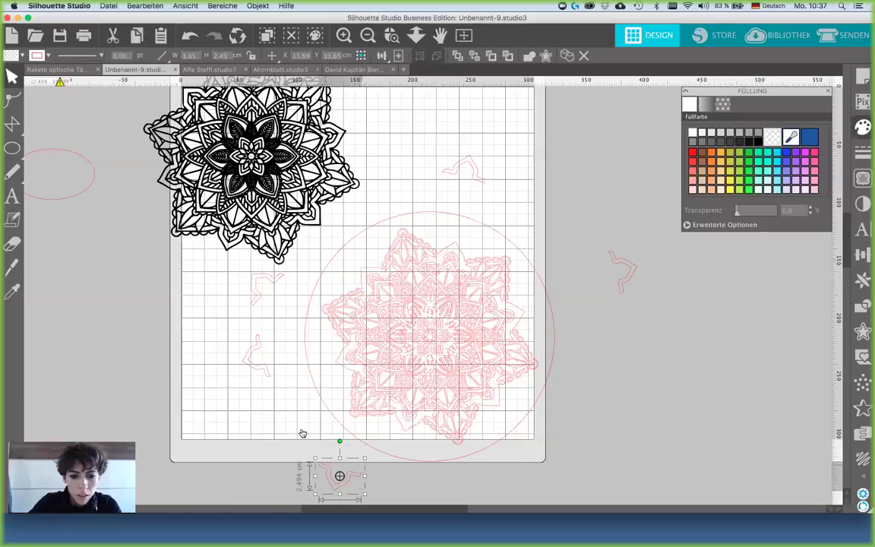
{"action": "left_click_drag", "start_coordinate": [267, 374], "coordinate": [266, 373]}
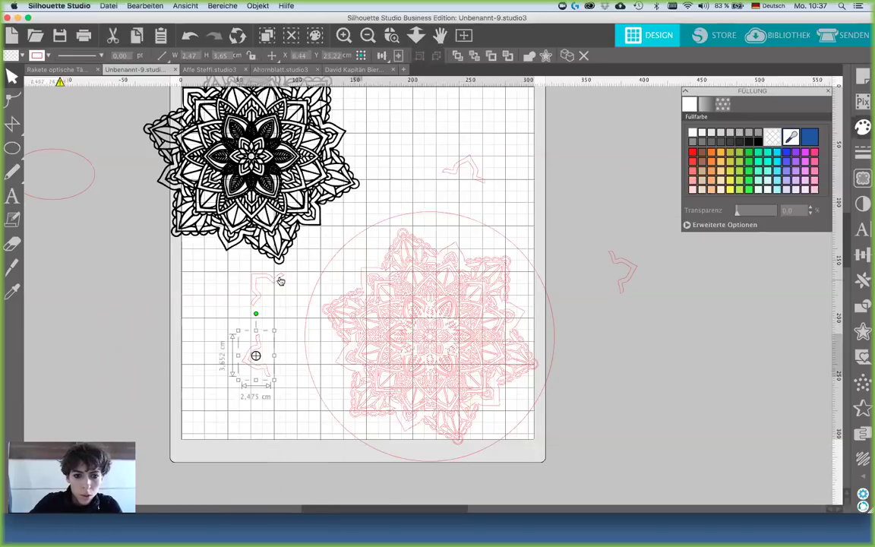
{"action": "key", "text": "Delete"}
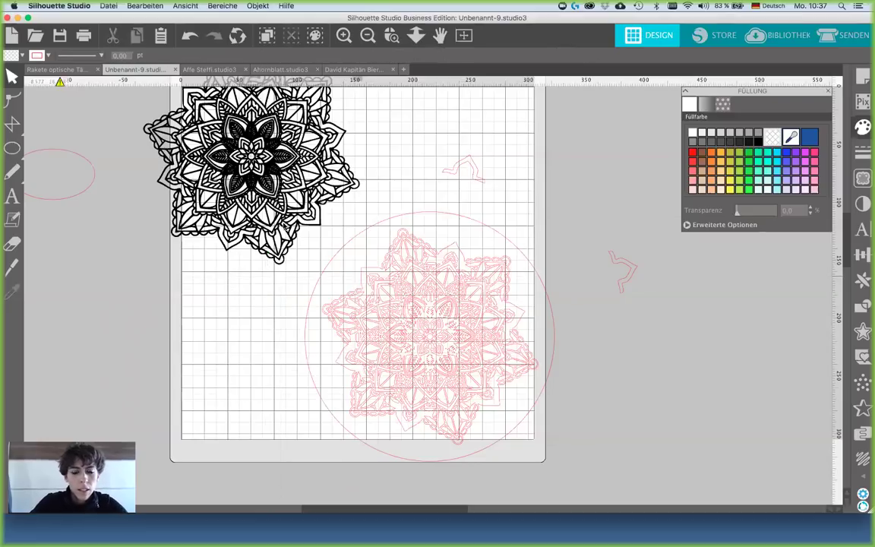
{"action": "left_click_drag", "start_coordinate": [265, 128], "coordinate": [242, 20]}
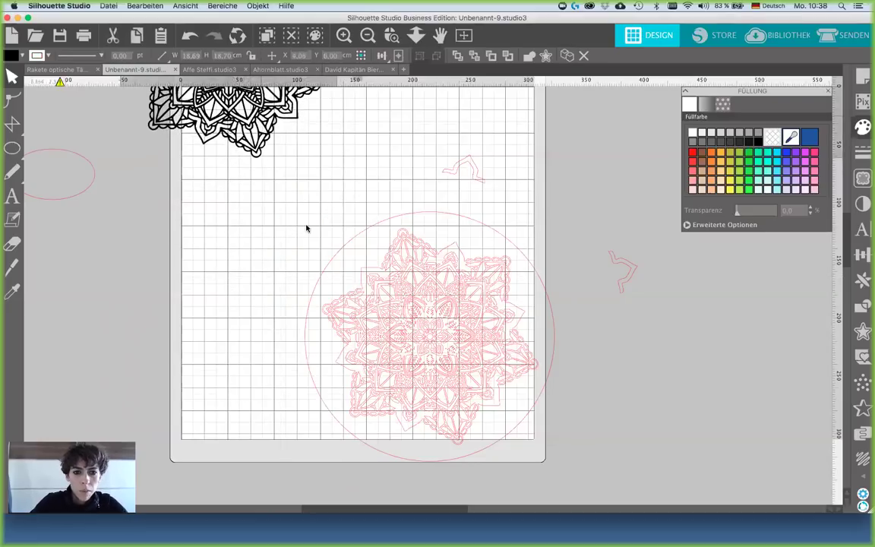
{"action": "left_click", "coordinate": [305, 223]}
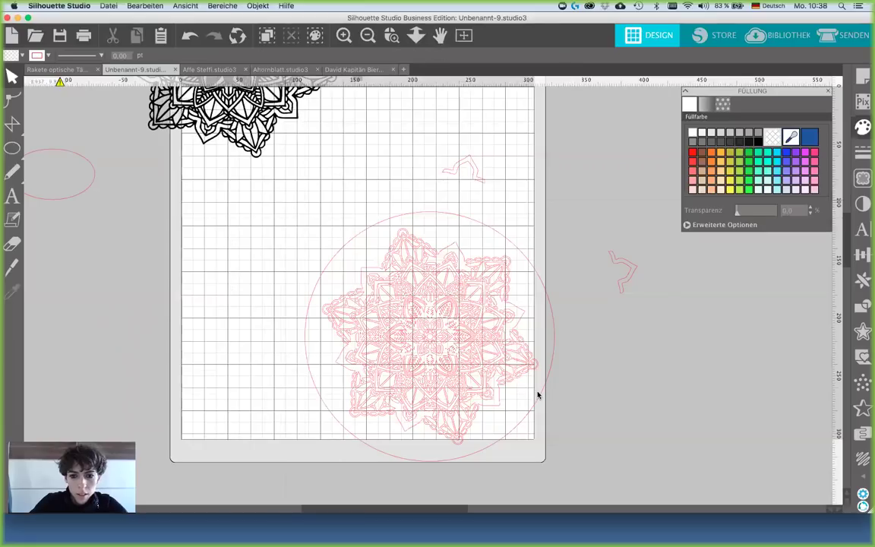
Step: Combine the circle and all mandala outlines inside it into one compound path and fill it black
{"action": "left_click_drag", "start_coordinate": [574, 463], "coordinate": [581, 482]}
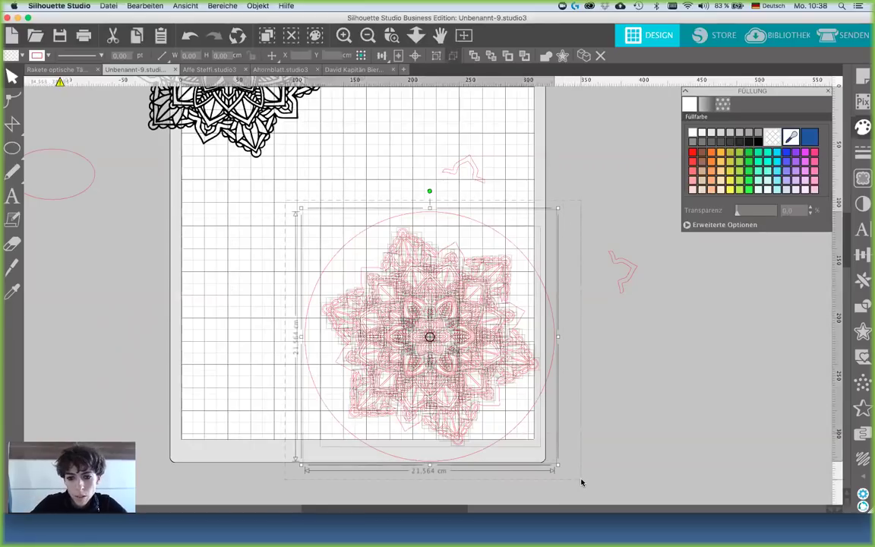
{"action": "right_click", "coordinate": [616, 441]}
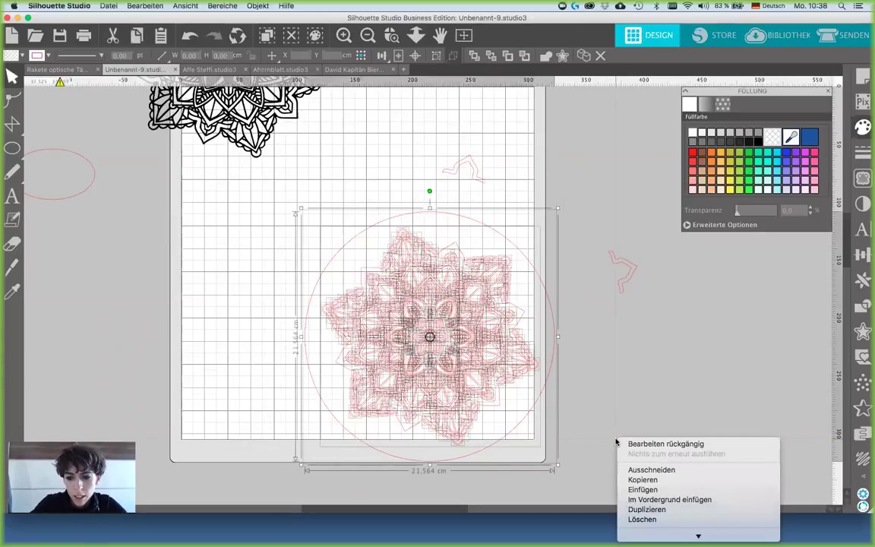
{"action": "left_click", "coordinate": [635, 486]}
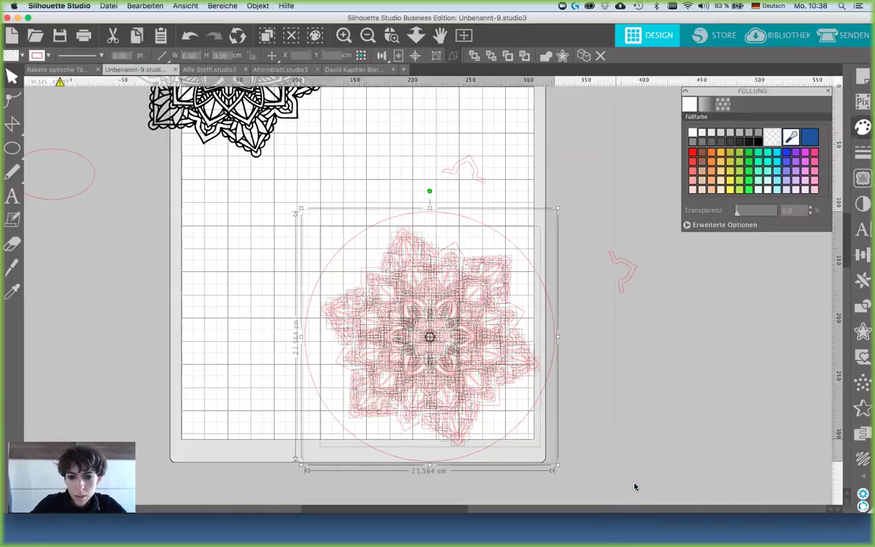
{"action": "left_click", "coordinate": [760, 143]}
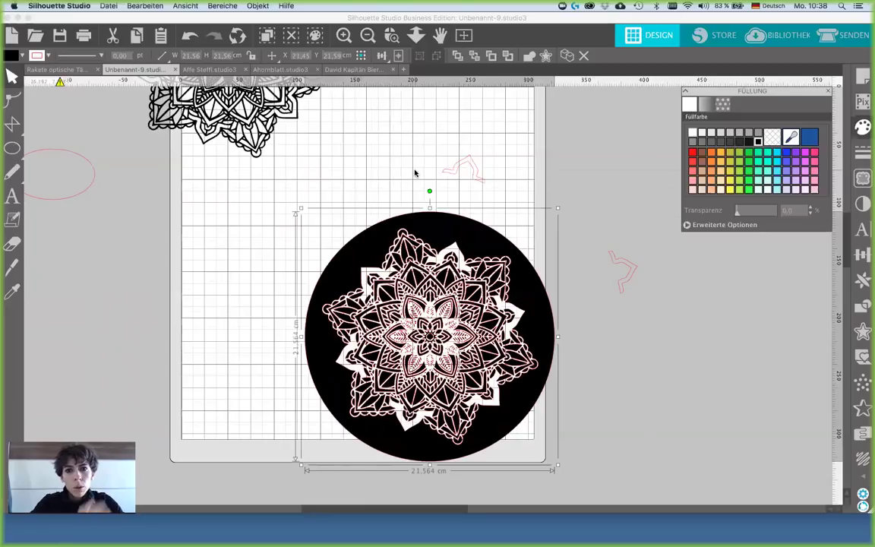
Step: Delete the two remaining loose angular pieces above and to the right of the black circle
{"action": "left_click", "coordinate": [458, 171]}
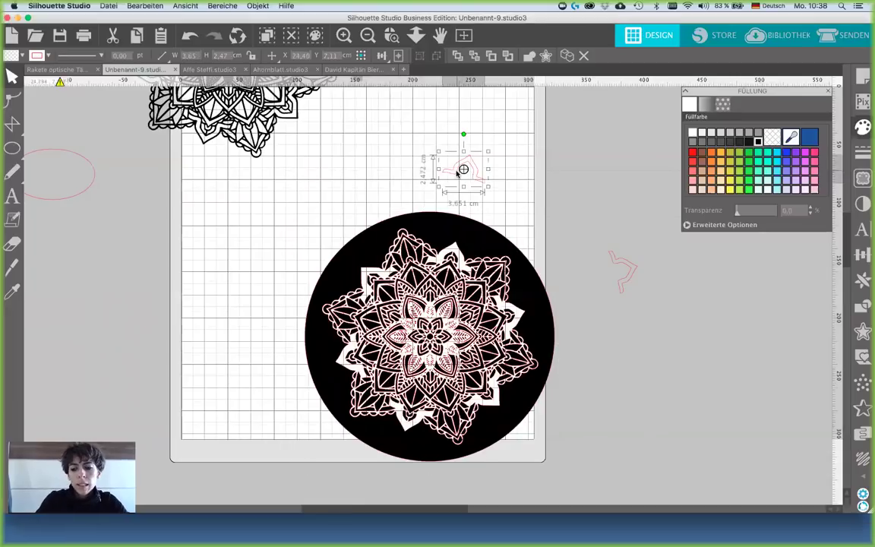
{"action": "key", "text": "Delete"}
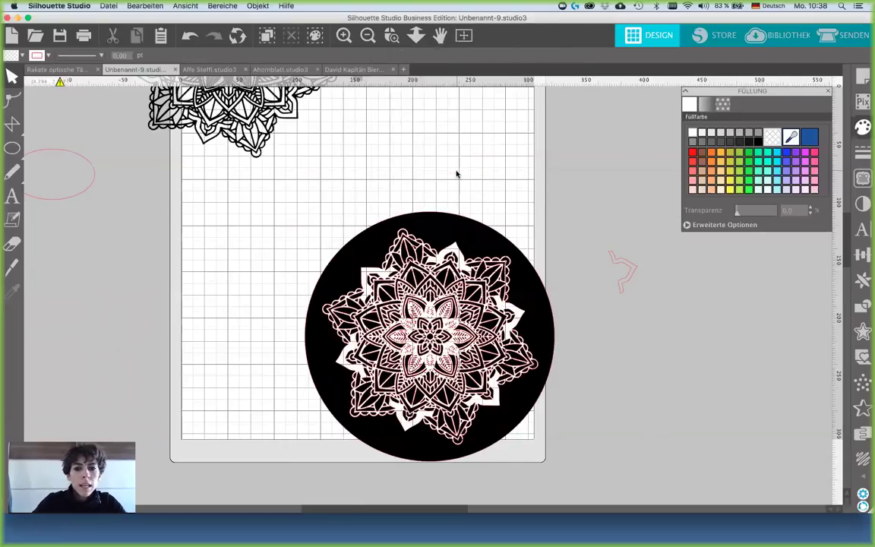
{"action": "left_click", "coordinate": [637, 270]}
{"action": "key", "text": "Delete"}
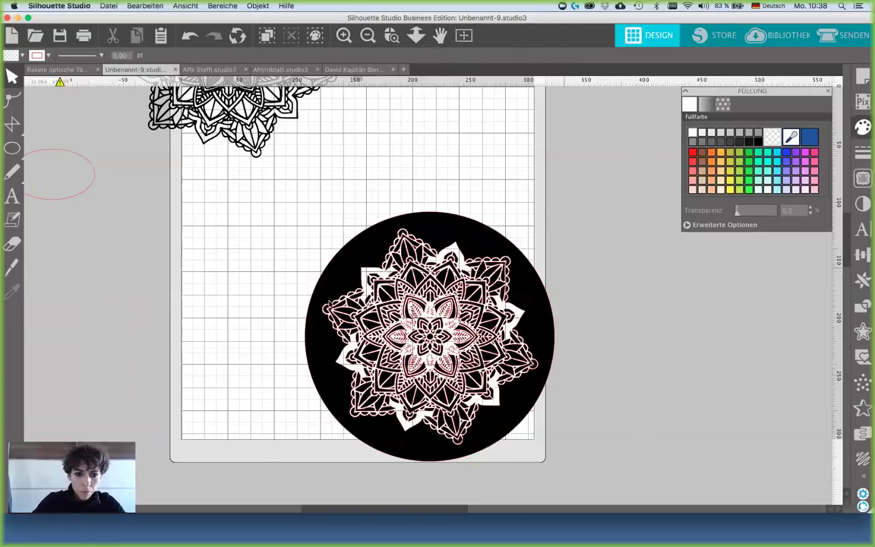
Step: Move the encircled mandala off the mat's right side and place the "Hang in there, bunny!" design in the middle of the mat
{"action": "scroll", "coordinate": [98, 362], "scroll_direction": "left", "scroll_amount": 4}
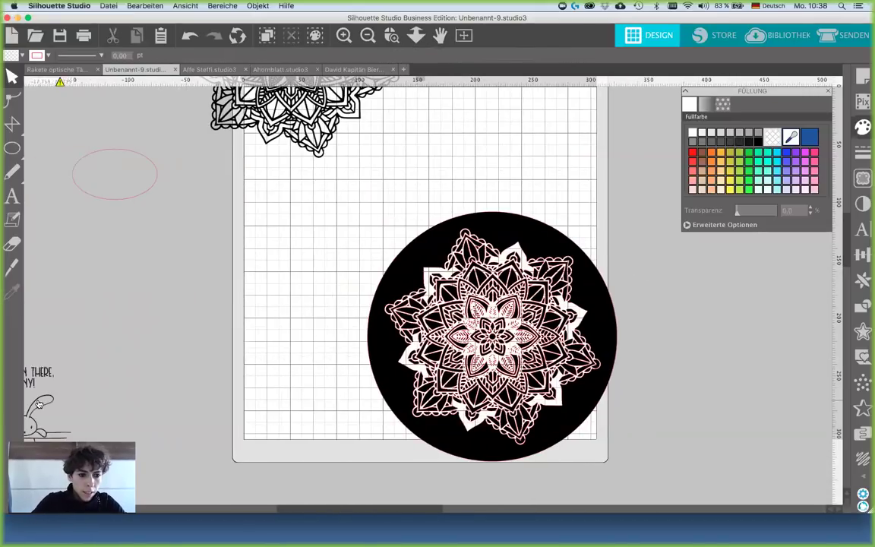
{"action": "left_click_drag", "start_coordinate": [38, 401], "coordinate": [627, 143]}
{"action": "left_click_drag", "start_coordinate": [334, 265], "coordinate": [406, 283]}
{"action": "left_click", "coordinate": [413, 283]}
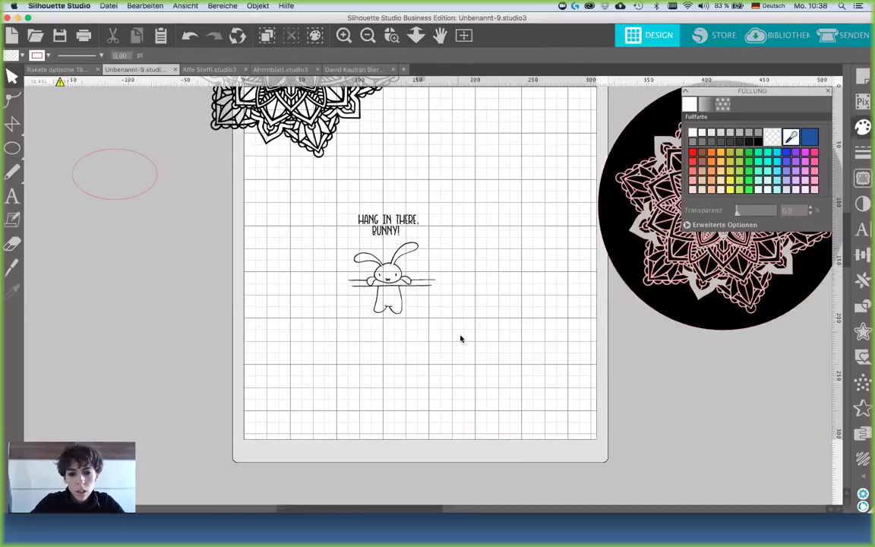
Step: Draw a rectangle about 11.1 cm wide and 11.9 cm high around the bunny design and its text
{"action": "left_click", "coordinate": [12, 148]}
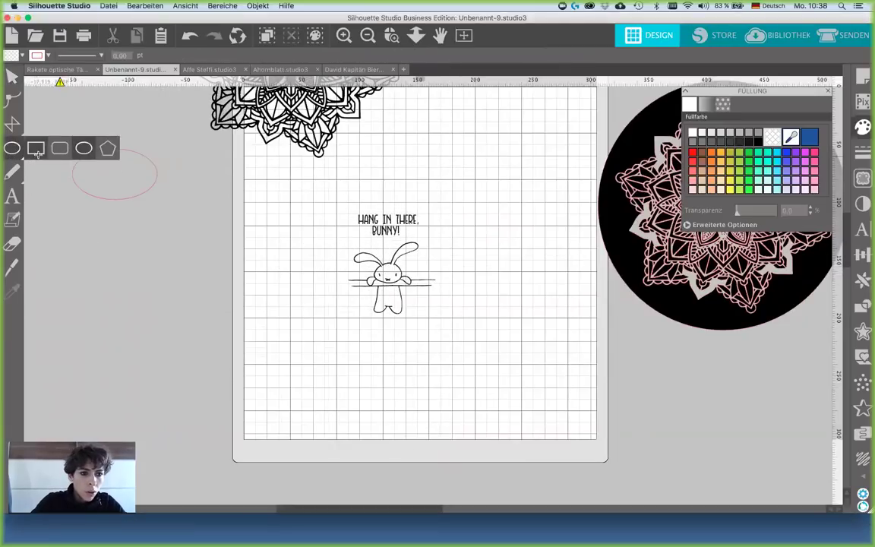
{"action": "left_click", "coordinate": [35, 148]}
{"action": "left_click_drag", "start_coordinate": [326, 196], "coordinate": [455, 333]}
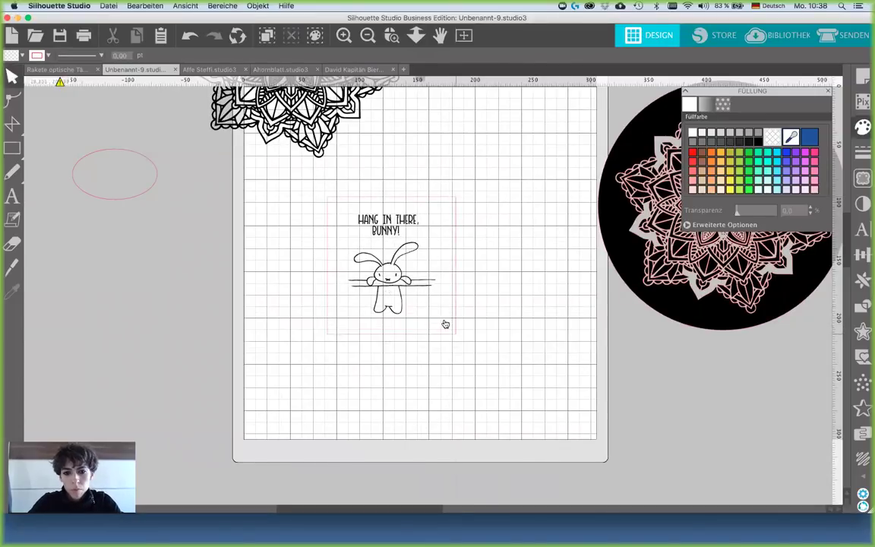
Step: Remove the bunny design's fill and set its line color to black
{"action": "left_click", "coordinate": [363, 261]}
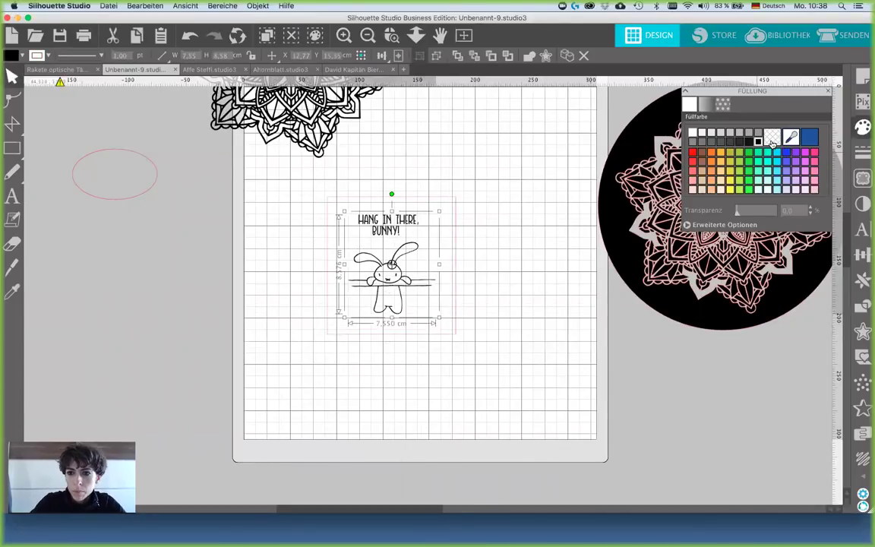
{"action": "left_click", "coordinate": [772, 139]}
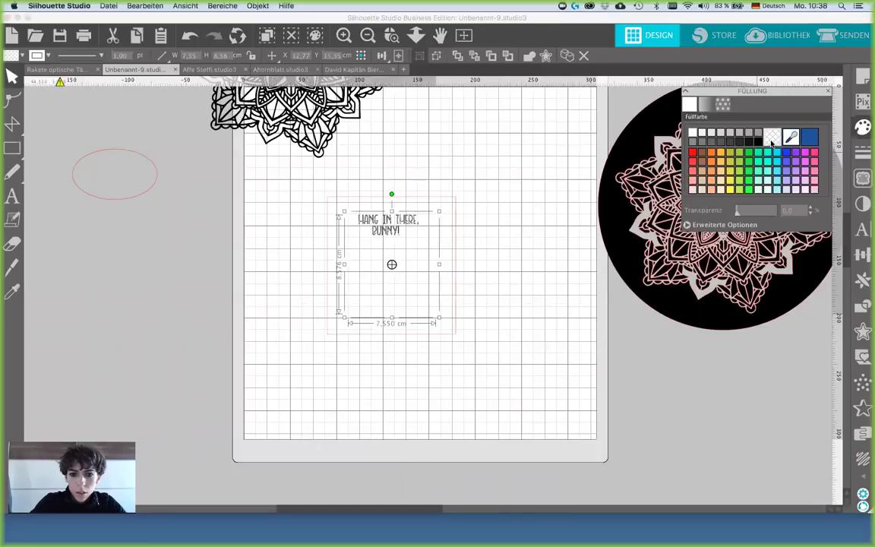
{"action": "left_click", "coordinate": [863, 151]}
{"action": "left_click", "coordinate": [706, 104]}
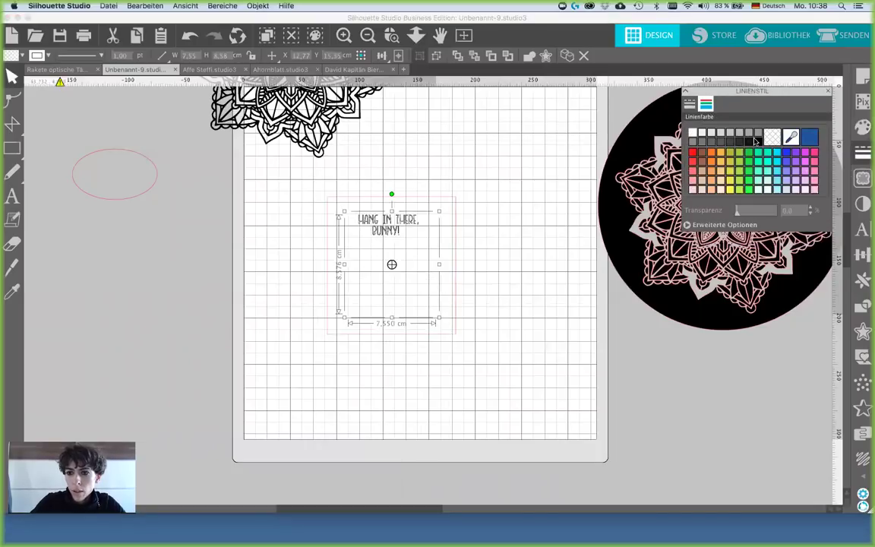
{"action": "left_click", "coordinate": [758, 142]}
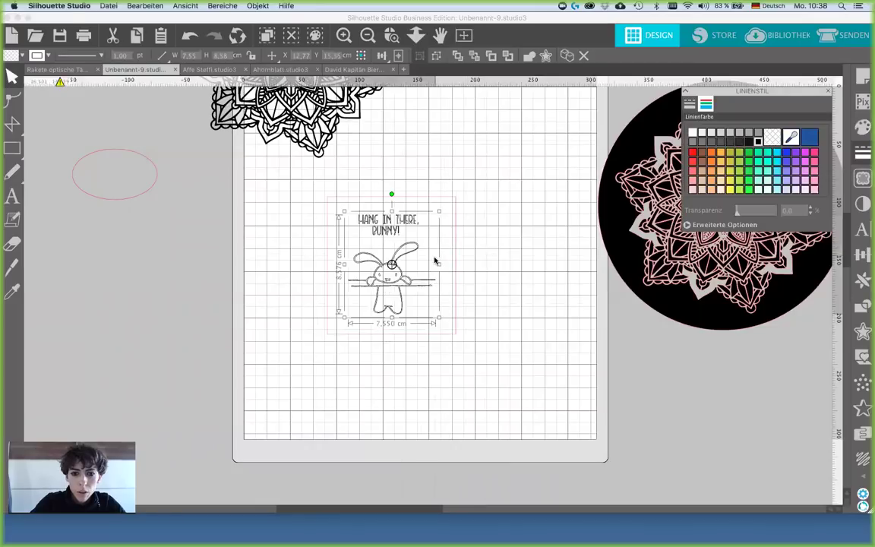
Step: Ungroup the bunny design and release its compound path
{"action": "right_click", "coordinate": [436, 261]}
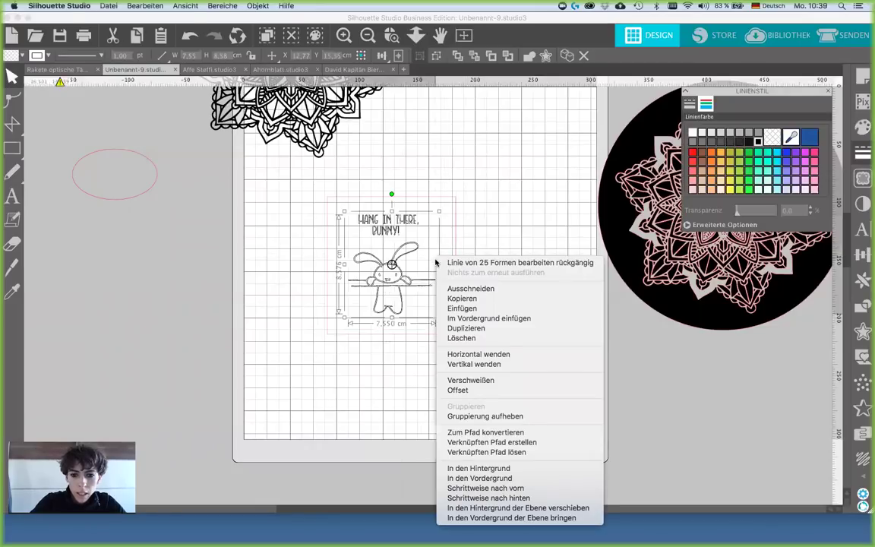
{"action": "left_click", "coordinate": [493, 417]}
{"action": "right_click", "coordinate": [487, 255]}
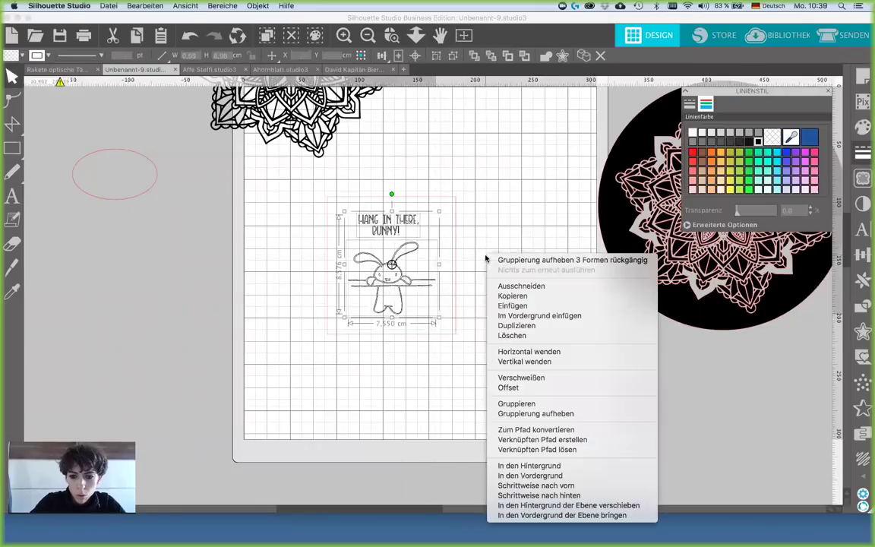
{"action": "left_click", "coordinate": [514, 449]}
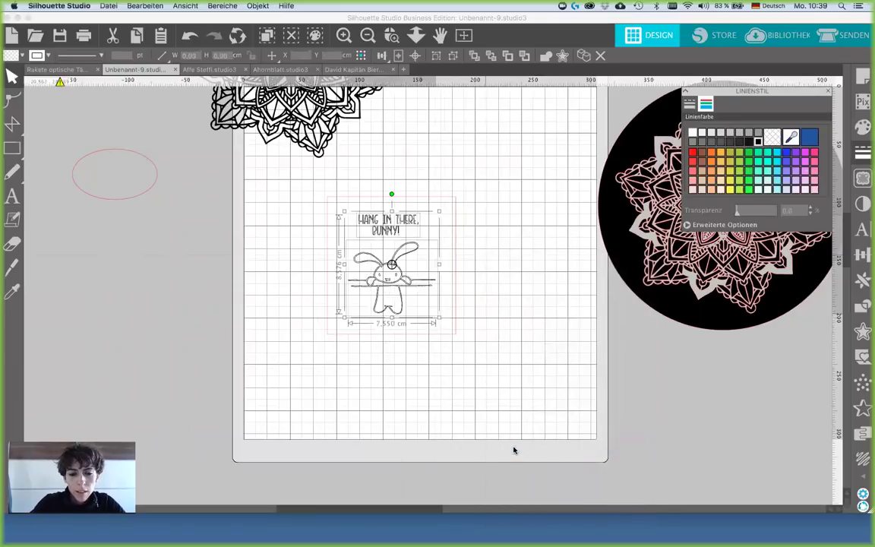
{"action": "left_click", "coordinate": [486, 410]}
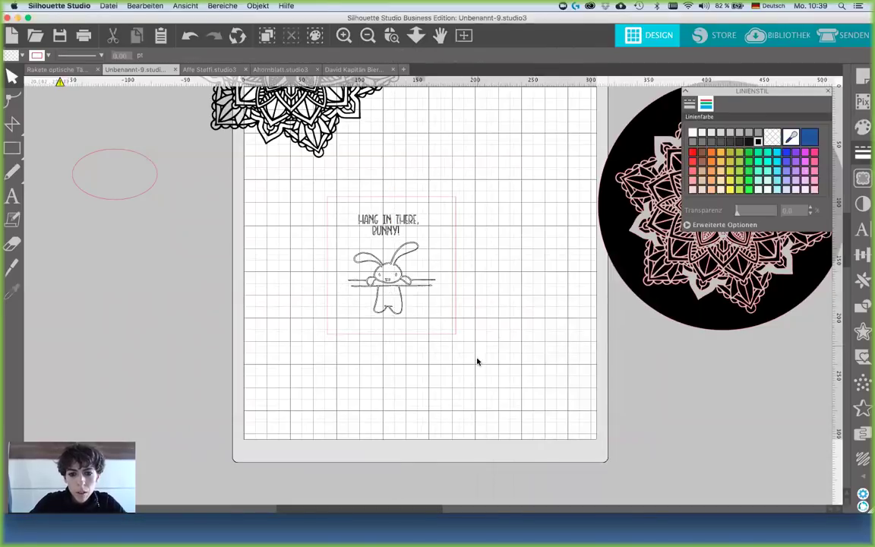
Step: Combine the rectangle with all the bunny and text outlines into one compound path
{"action": "left_click", "coordinate": [330, 248]}
{"action": "left_click_drag", "start_coordinate": [330, 245], "coordinate": [306, 185]}
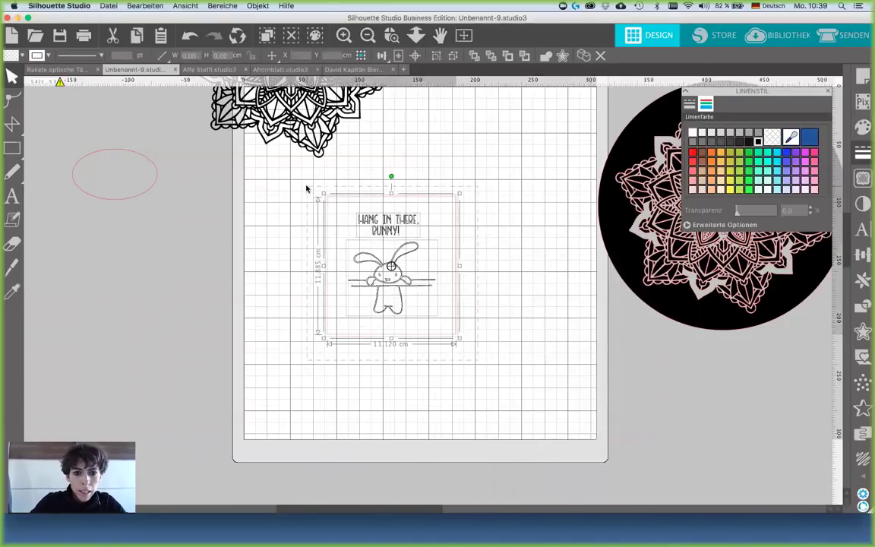
{"action": "right_click", "coordinate": [307, 188]}
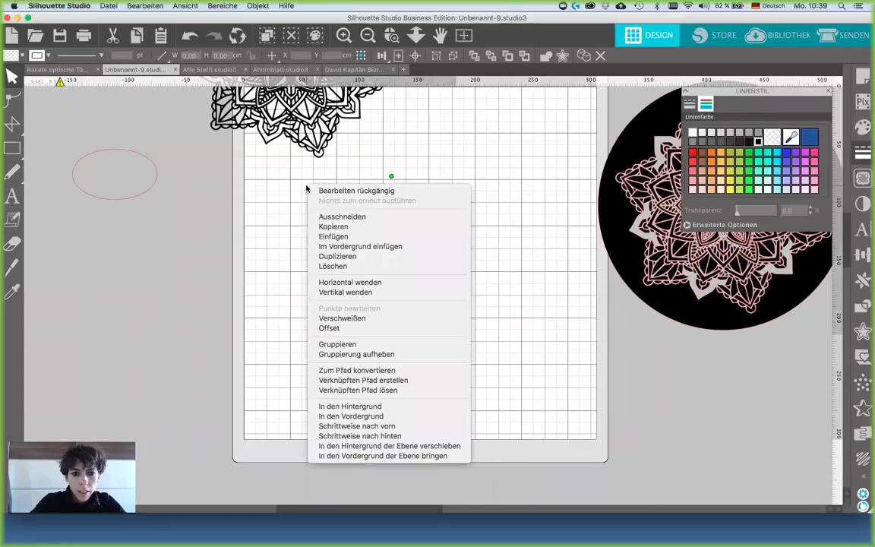
{"action": "left_click", "coordinate": [364, 379]}
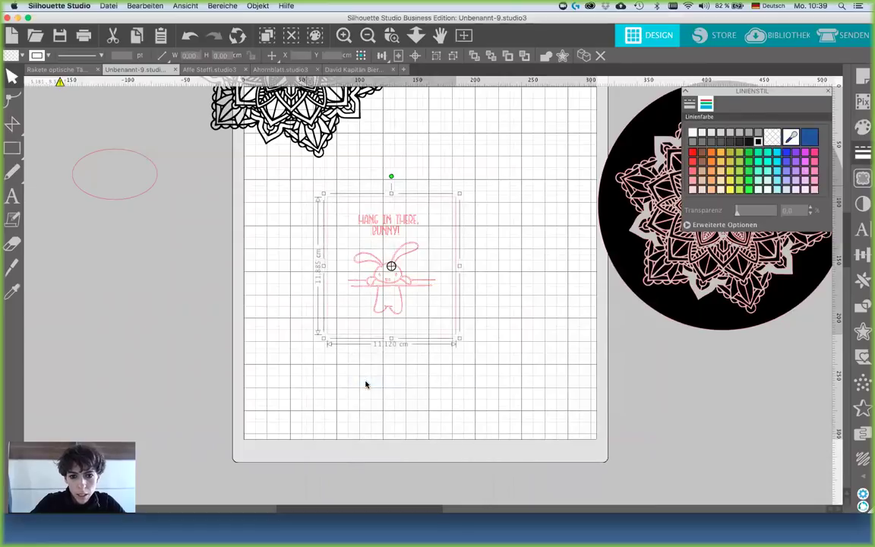
Step: Set the line color and the fill of the combined rectangle and bunny design to black
{"action": "left_click", "coordinate": [758, 141]}
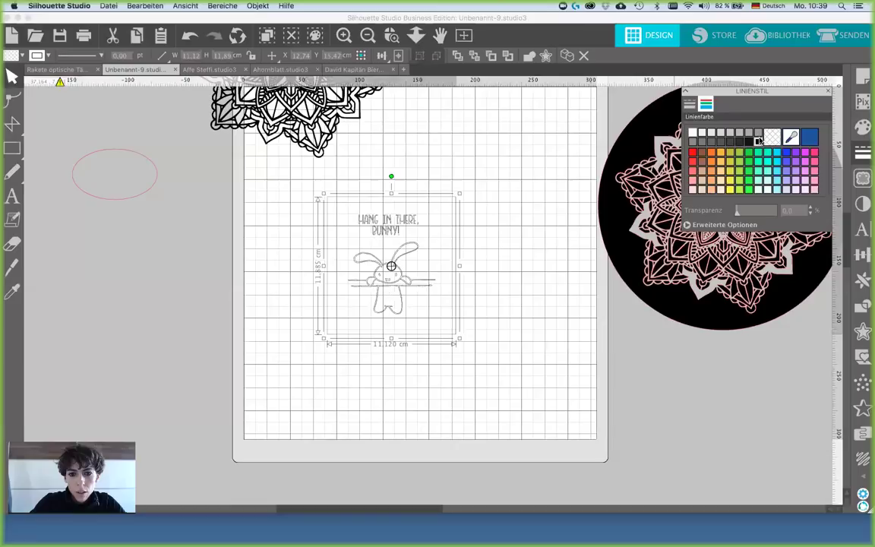
{"action": "left_click", "coordinate": [863, 127]}
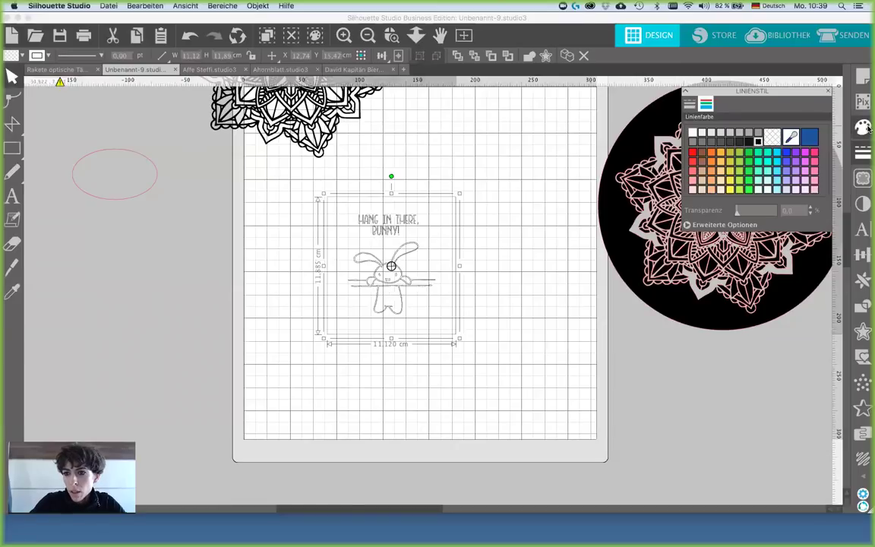
{"action": "left_click", "coordinate": [759, 142]}
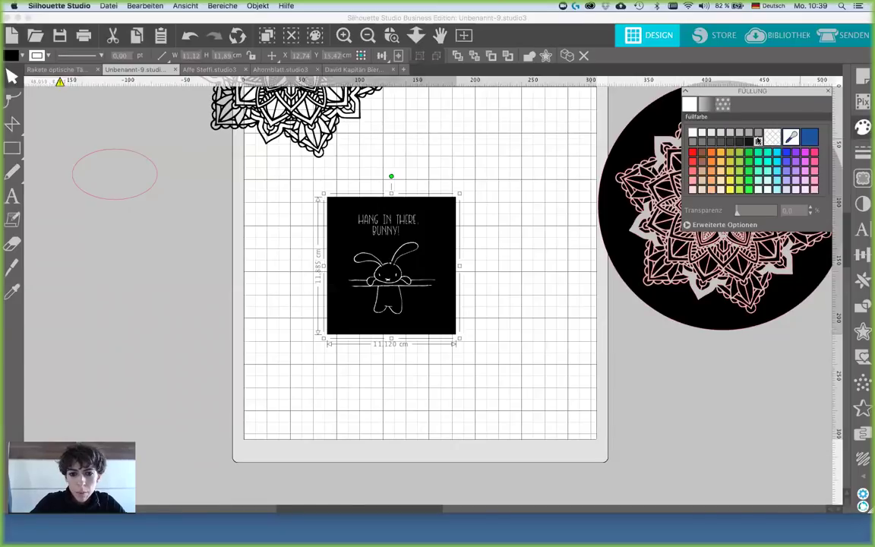